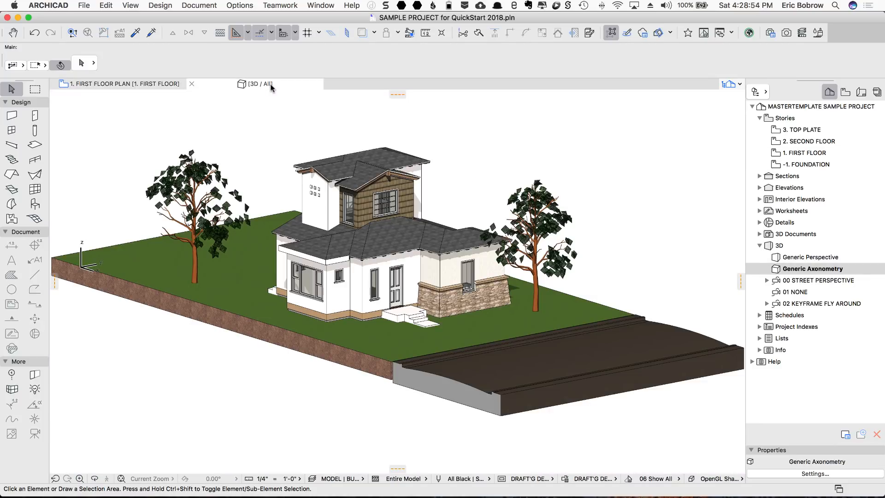
Open the first floor plan and examine the tool names in the Design, Document and More groups of a temporarily widened toolbox.
left_click(136, 86)
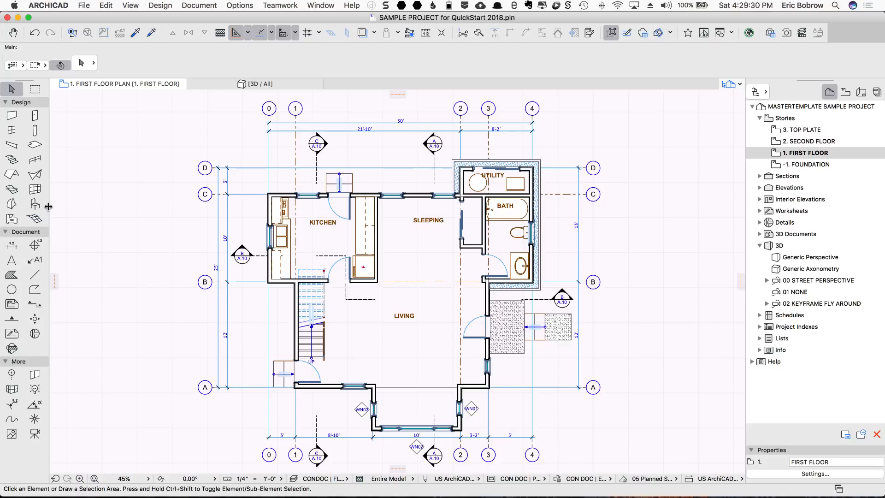
left_click_drag(50, 207, 70, 207)
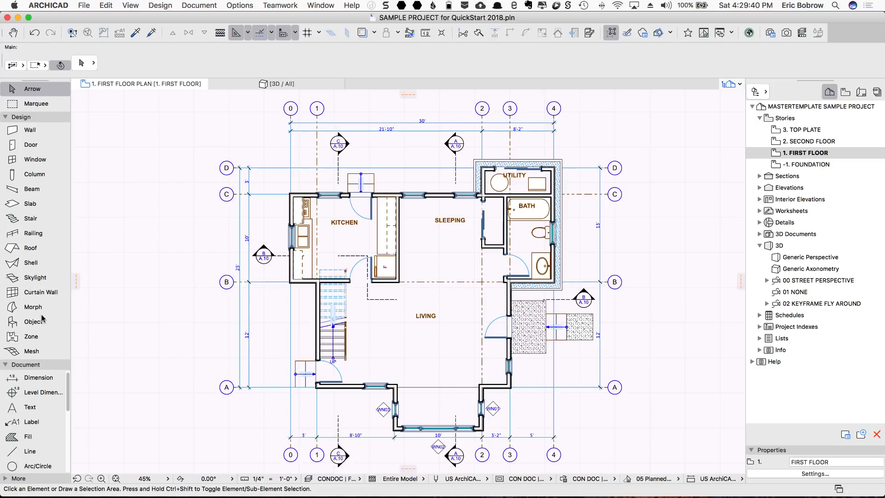
scroll(67, 400, "down", 1)
scroll(68, 399, "down", 5)
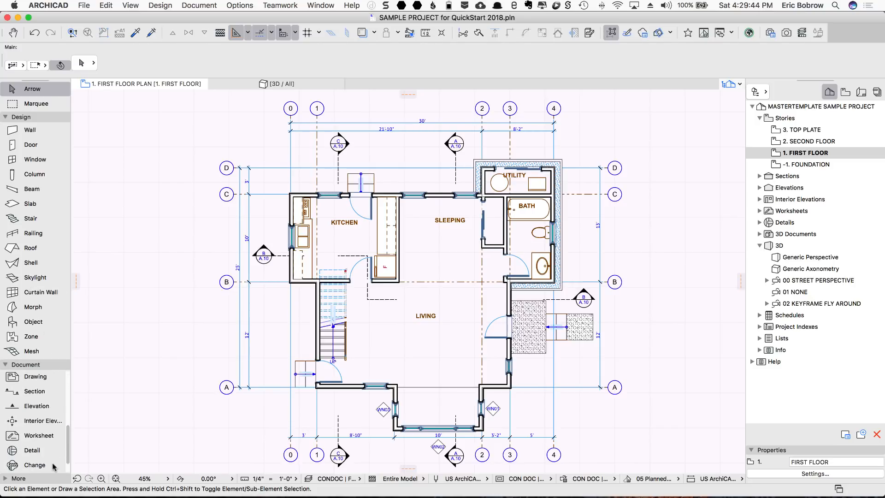
left_click(6, 478)
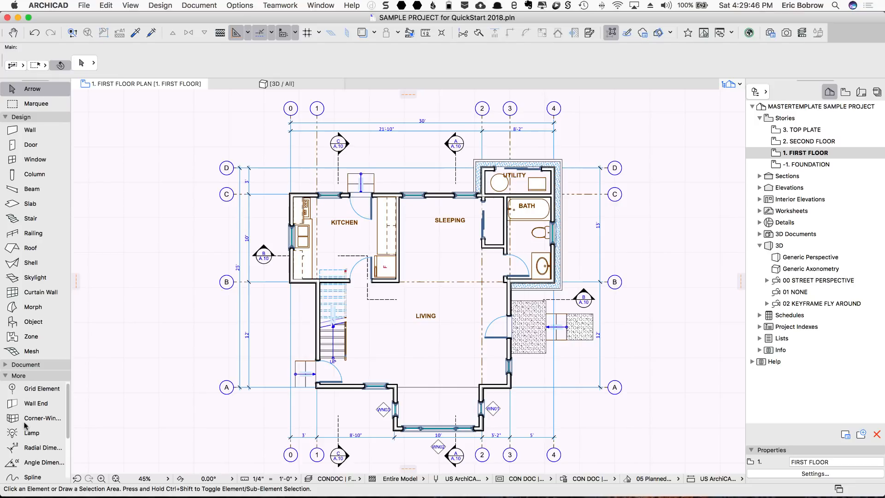
left_click(9, 364)
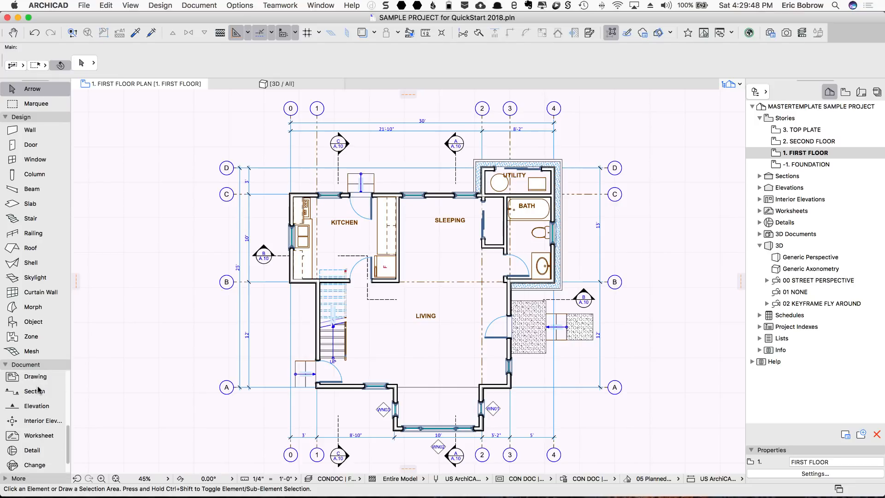
left_click_drag(69, 333, 48, 330)
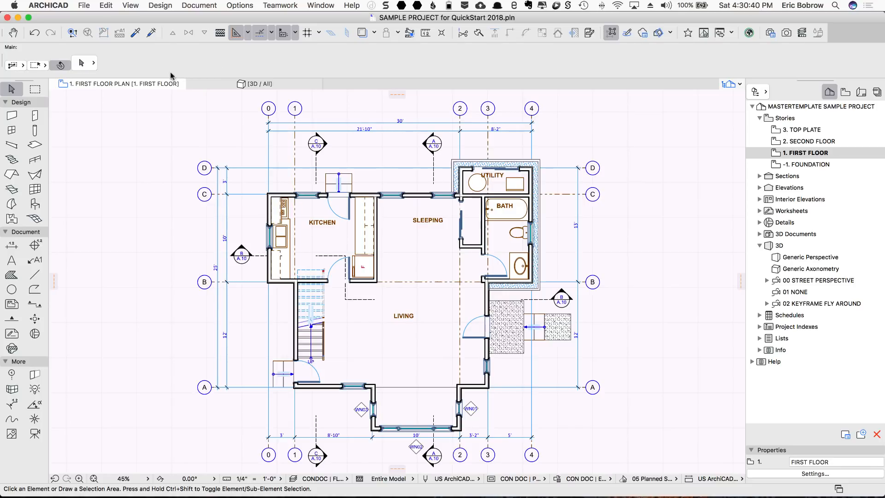
Activate the Wall tool and the Window tool in turn to review their default settings.
left_click(11, 116)
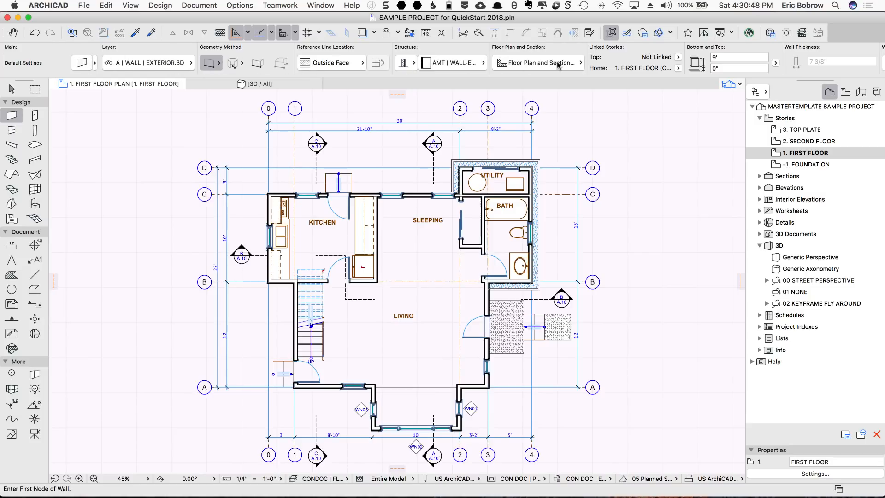
left_click(8, 133)
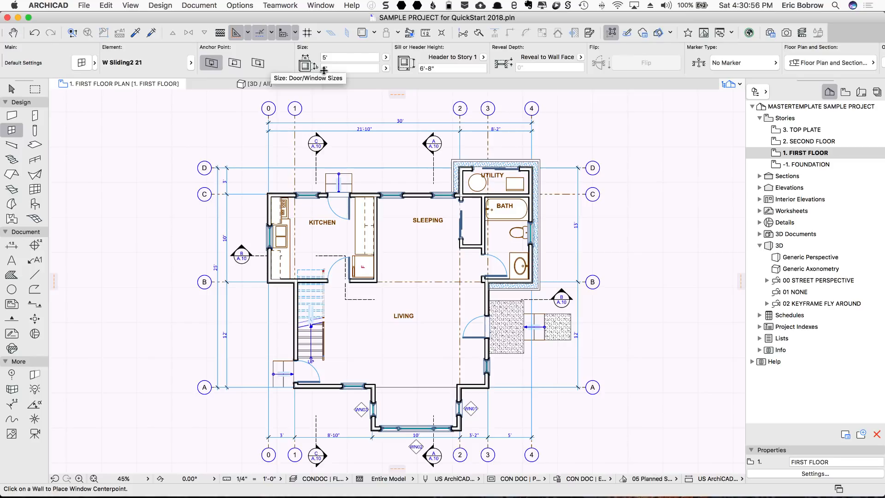
View the second floor and first floor stories, and the 3D model in Generic Axonometry and Generic Perspective.
double_click(776, 143)
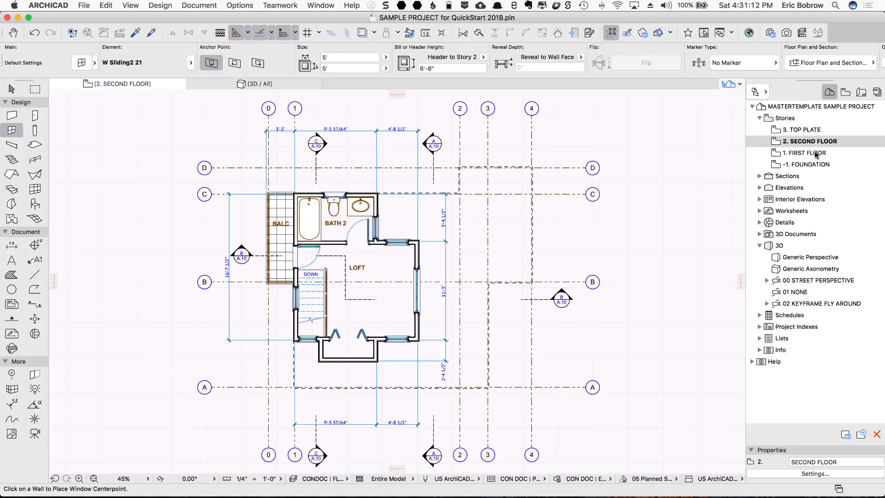
double_click(778, 153)
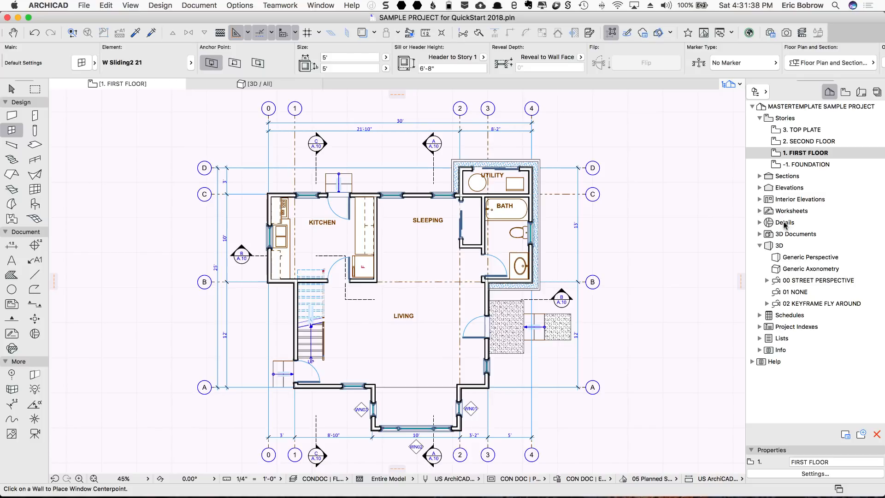
double_click(775, 272)
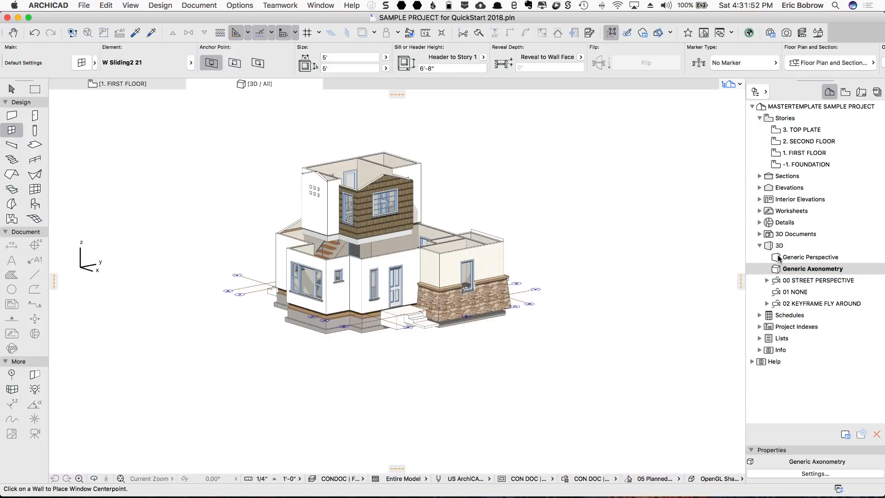
double_click(779, 259)
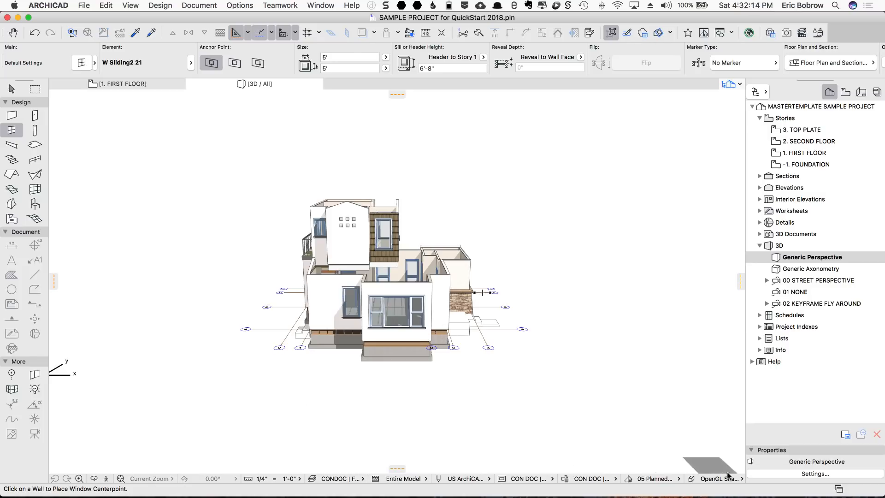
Apply the CONDOC | SECTIONS layer combination to the 3D perspective.
left_click(363, 479)
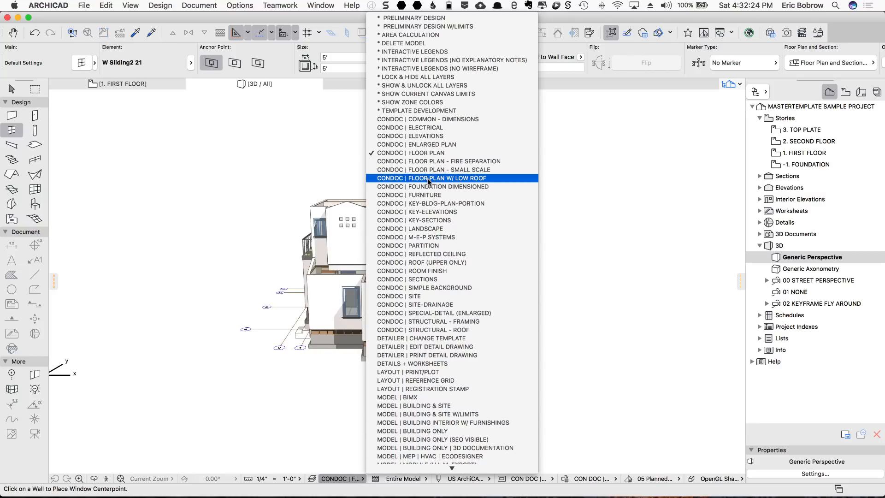
left_click(421, 279)
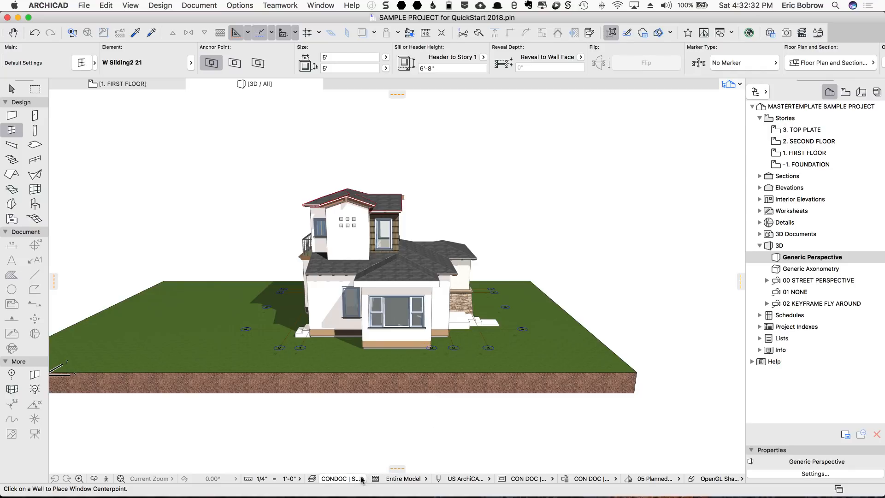
Examine in the layer settings which layers the CONDOC | FURNITURE combination shows and hides.
left_click(311, 479)
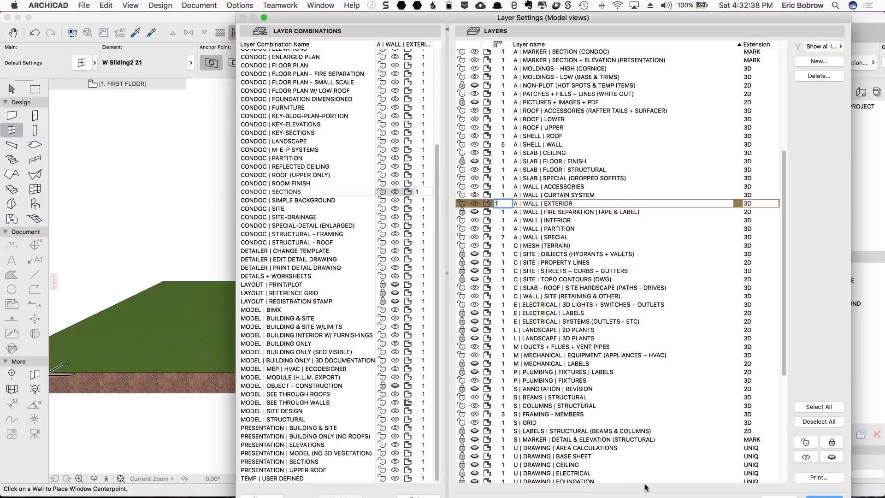
left_click_drag(851, 497, 838, 482)
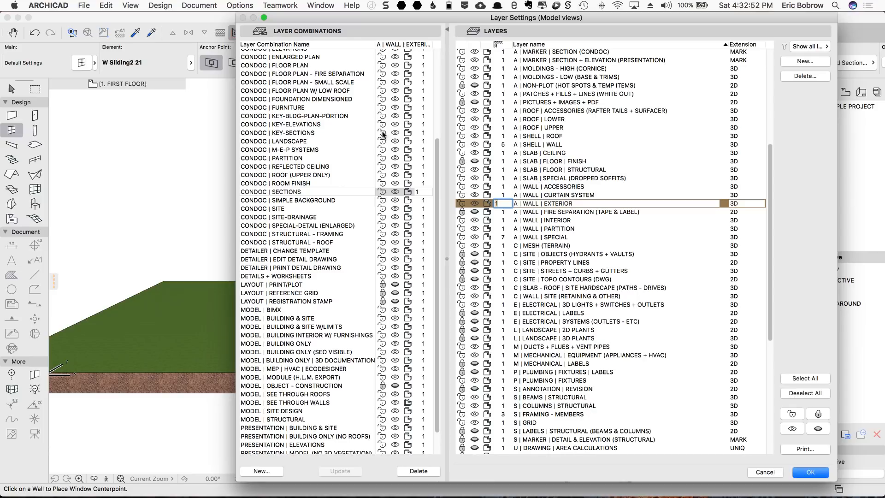
left_click(283, 107)
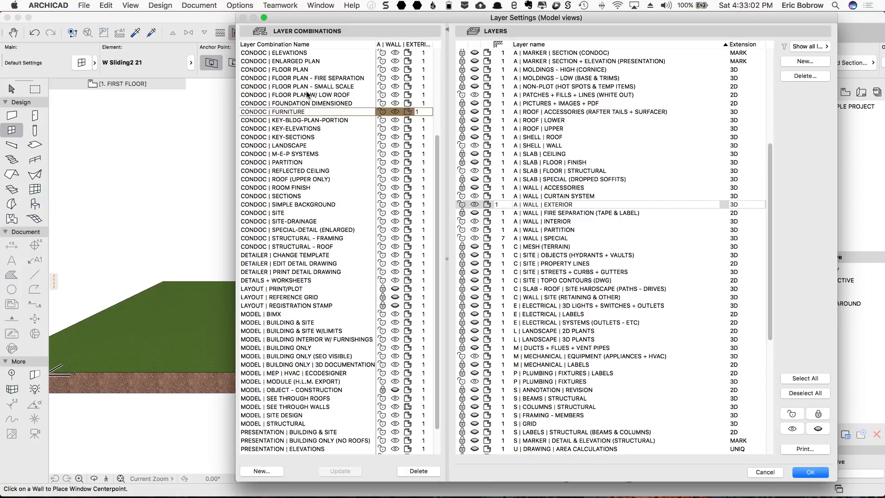
scroll(574, 160, "up", 3)
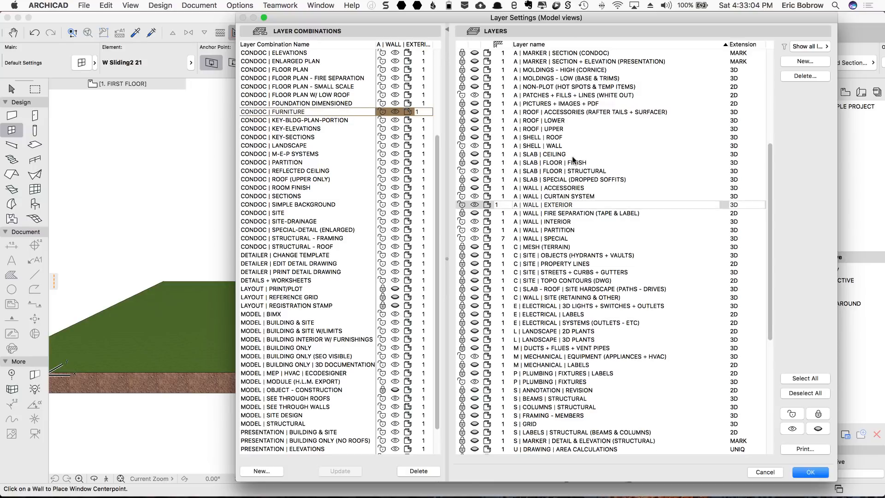
scroll(574, 161, "up", 2)
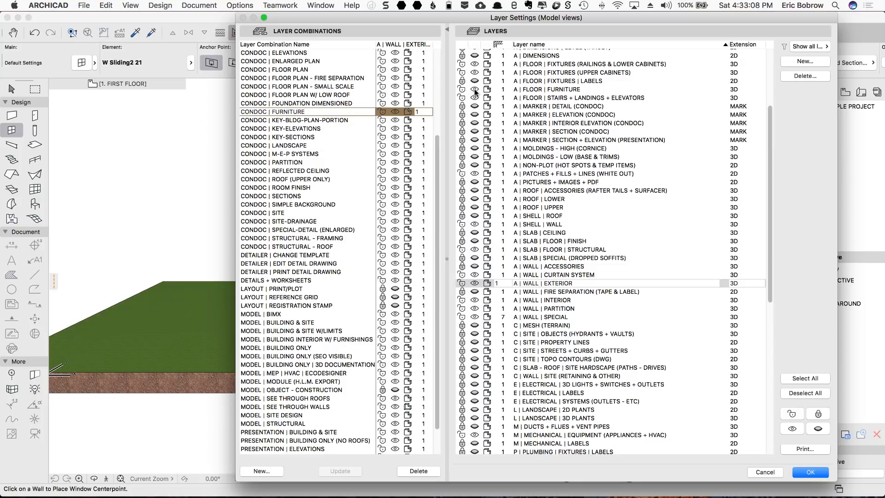
scroll(316, 121, "up", 2)
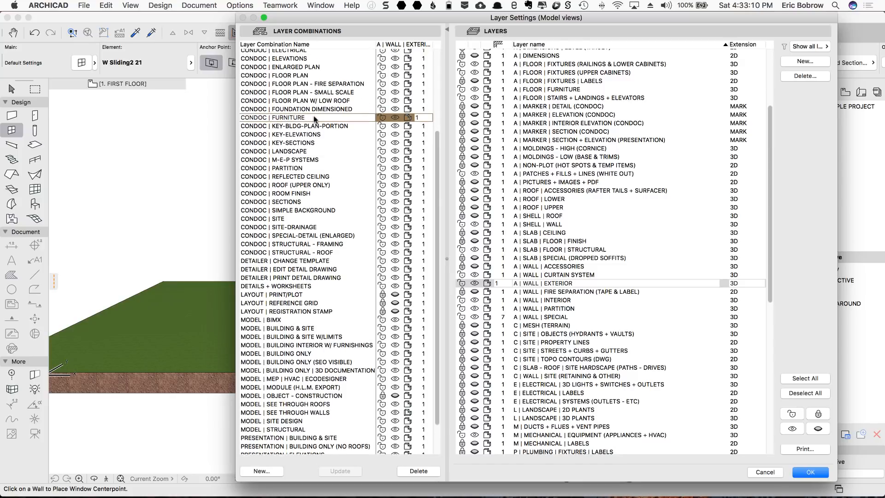
scroll(316, 120, "up", 2)
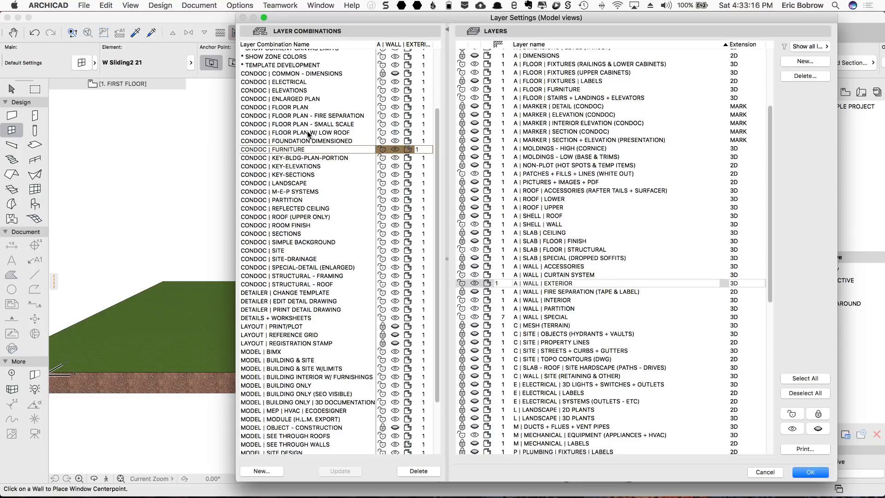
Select the CONDOC | FLOOR PLAN layer combination in the layer settings and apply it to the 3D perspective.
left_click(299, 108)
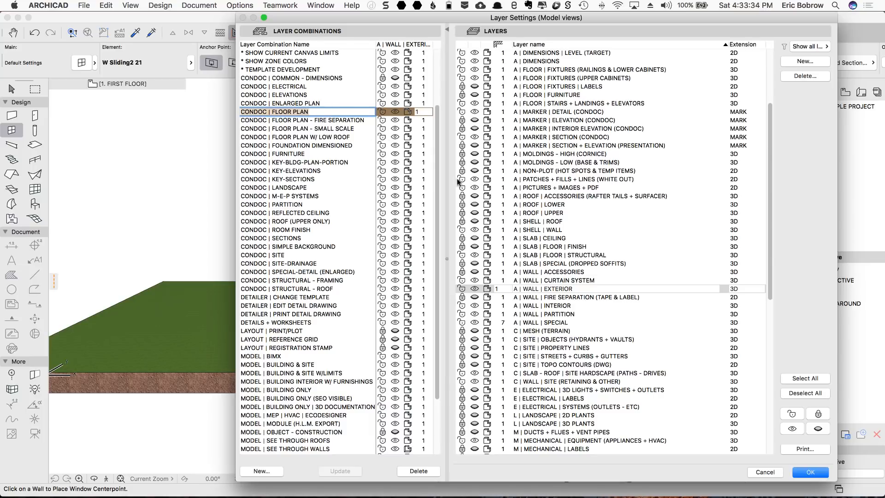
left_click(808, 474)
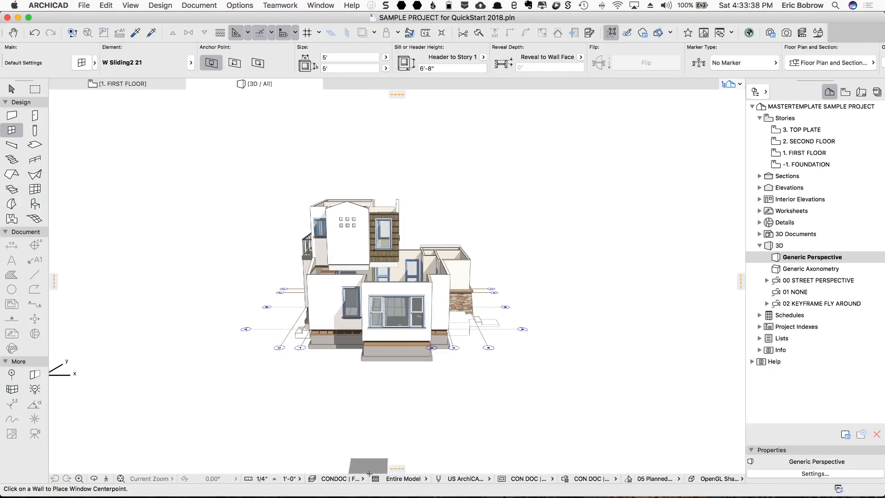
Apply the MODEL | BUILDING & SITE layer combination to the 3D perspective.
left_click(363, 479)
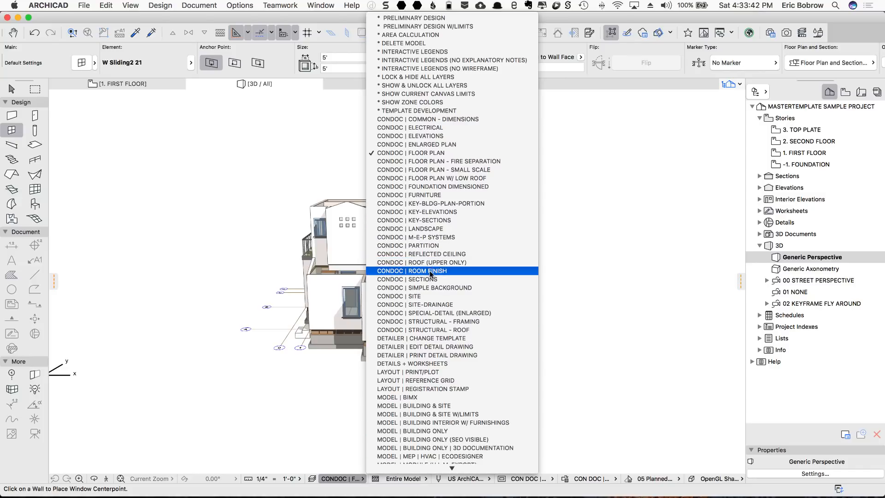
left_click(424, 406)
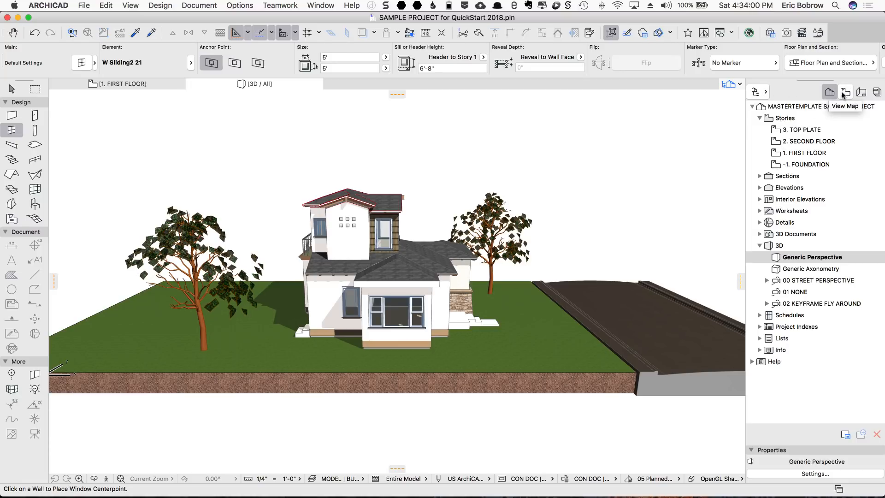
Return to the first floor plan and browse the View Map folders from the model and design views to the 1/4" floor plans.
left_click(118, 87)
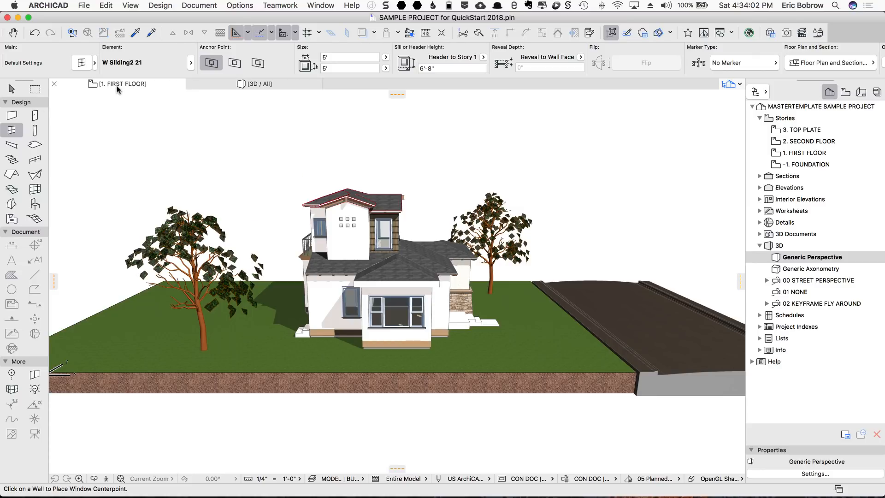
left_click(845, 92)
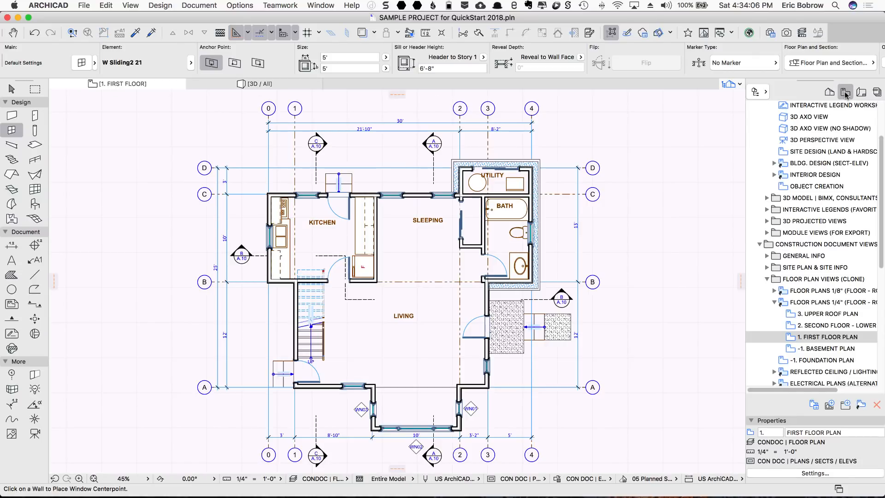
scroll(881, 138, "up", 5)
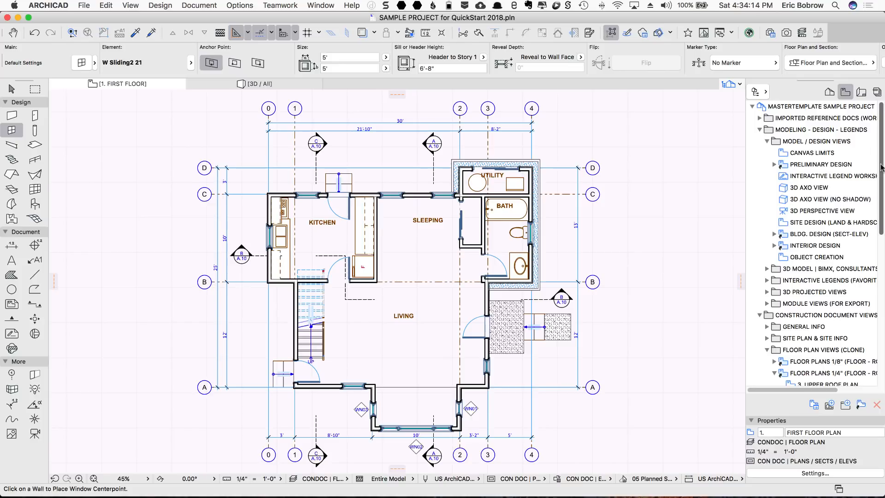
left_click(767, 141)
left_click(768, 142)
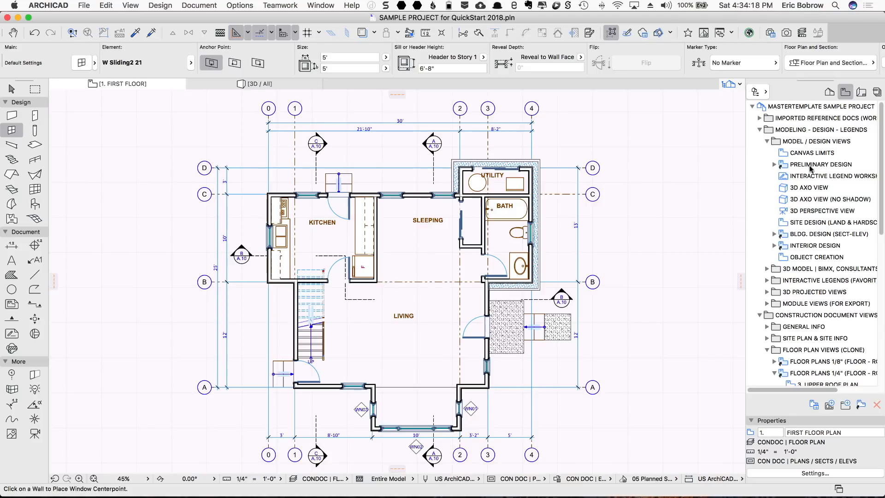
scroll(812, 175, "down", 6)
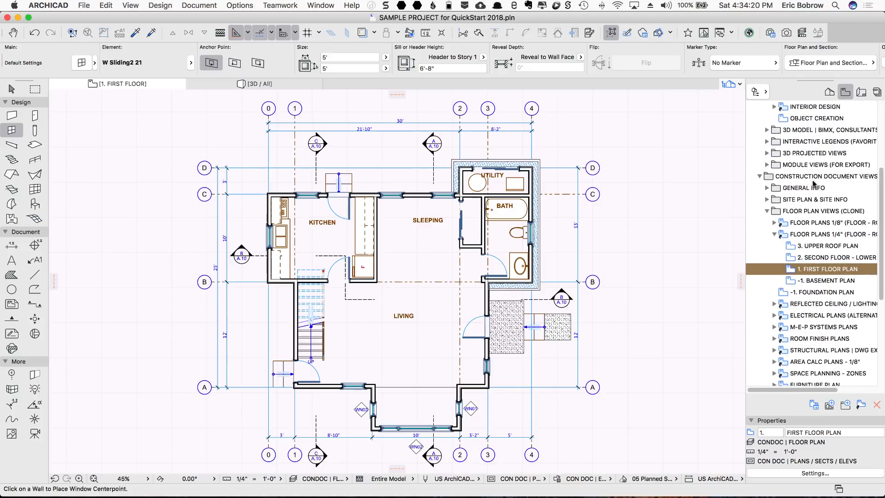
left_click_drag(817, 254, 790, 267)
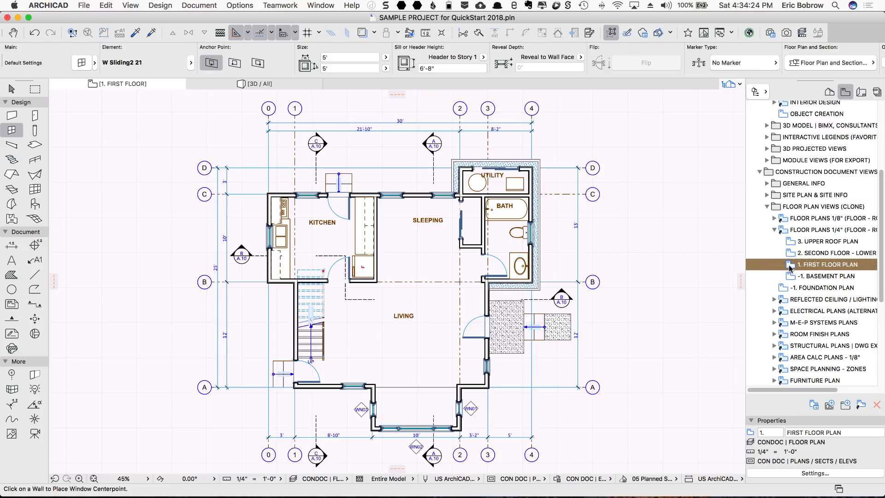
View the saved second floor lower roof plan, basement plan with its layer combination choices, and upper roof plan from the 1/4" floor plans.
double_click(791, 253)
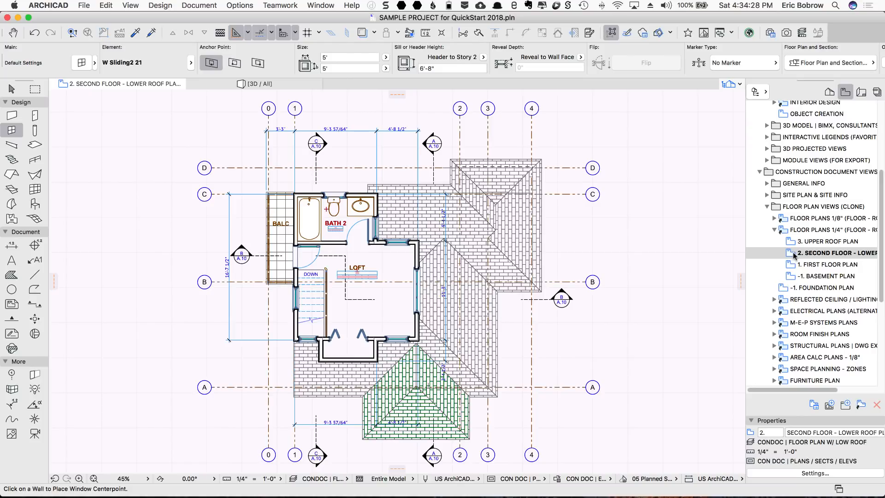
double_click(791, 276)
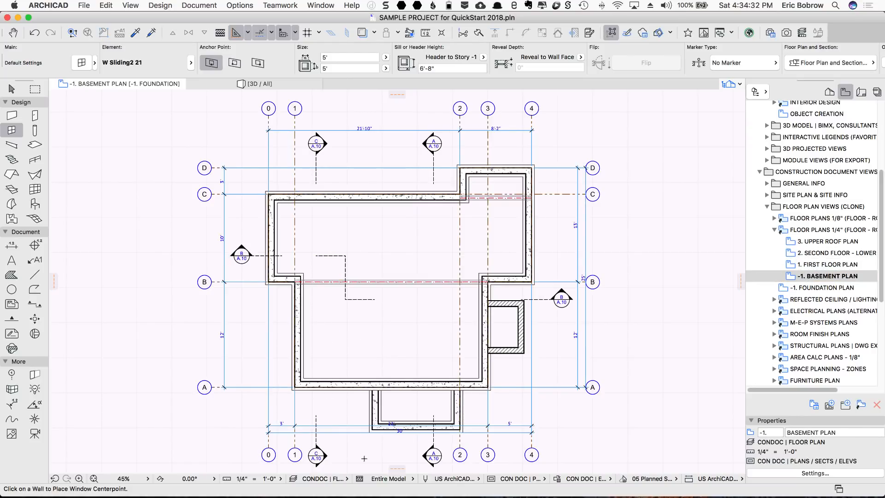
left_click(347, 479)
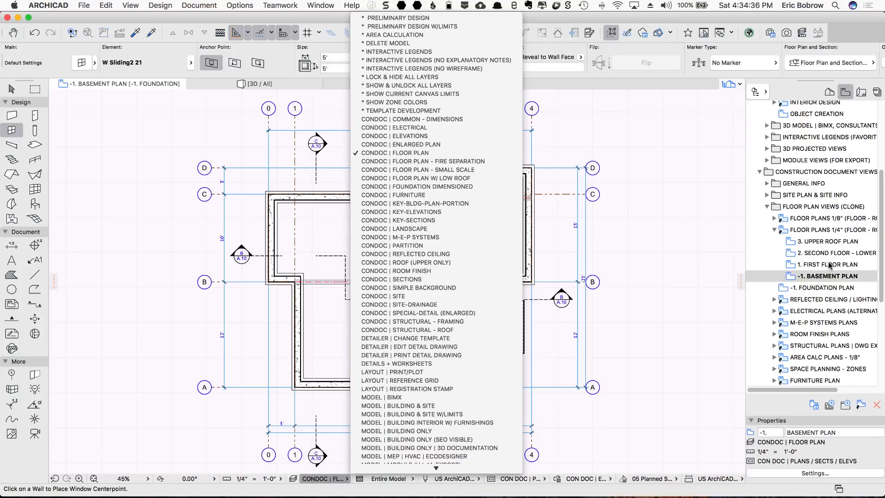
left_click(790, 243)
double_click(789, 243)
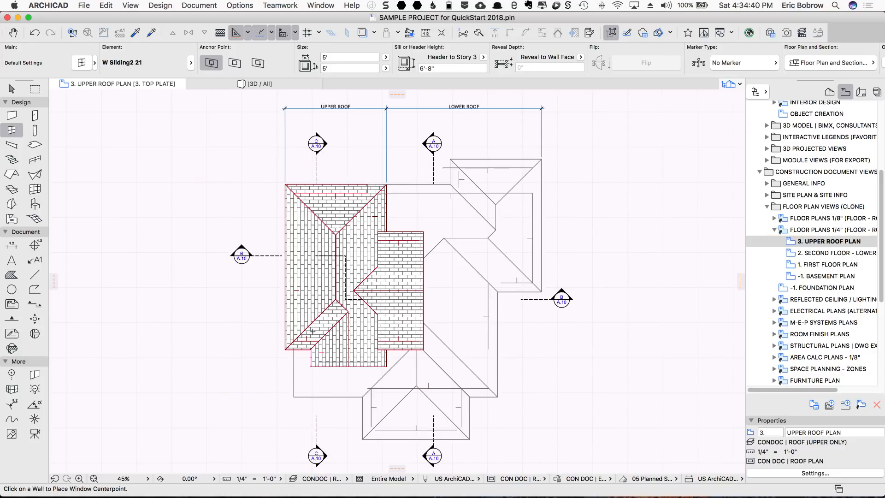
Examine the layer combination choices and the saved view settings of the upper roof plan, leaving them as they are.
left_click(346, 480)
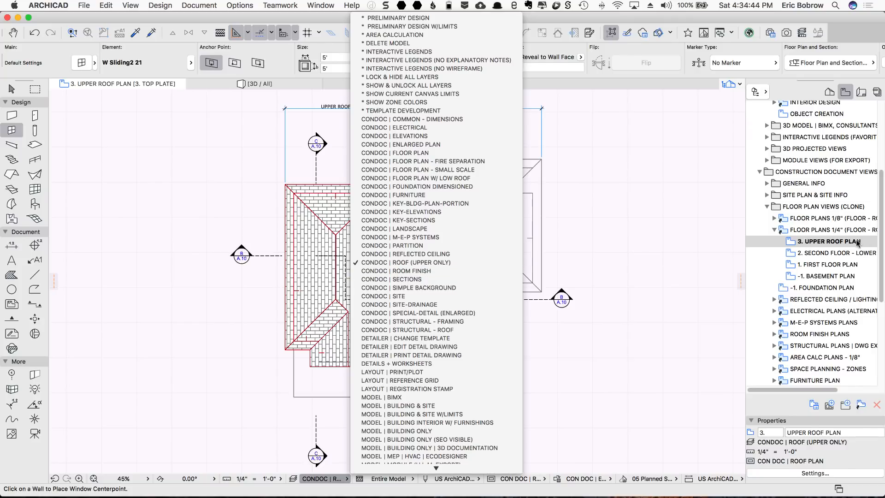
left_click(848, 245)
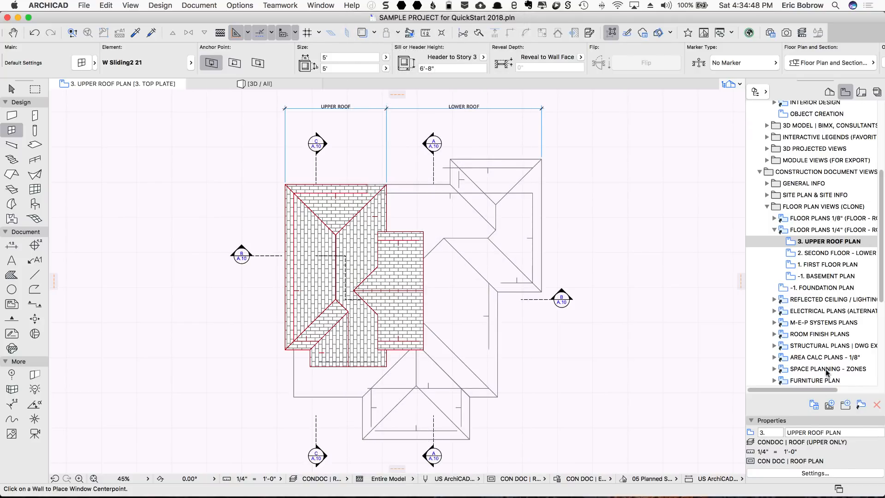
left_click(810, 472)
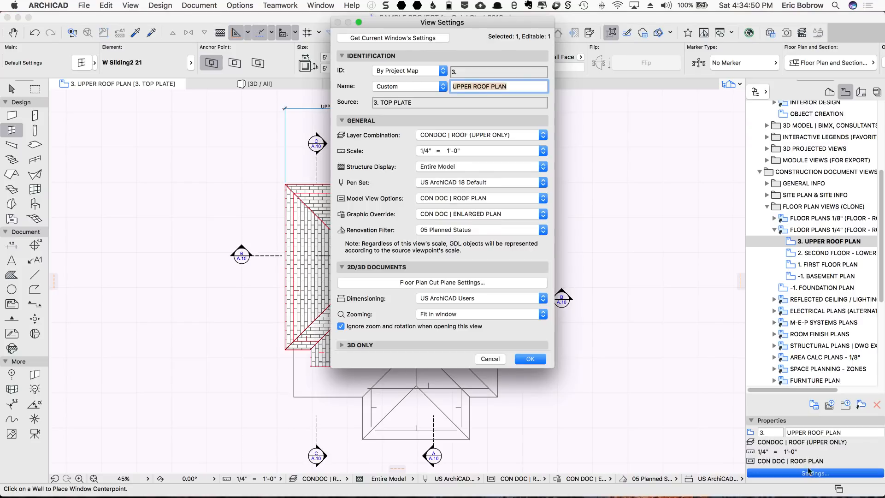
left_click(464, 136)
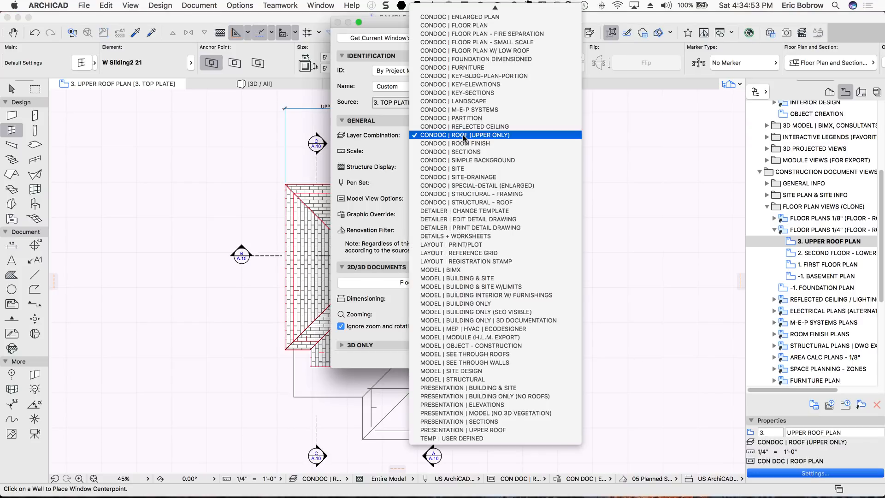
left_click(391, 113)
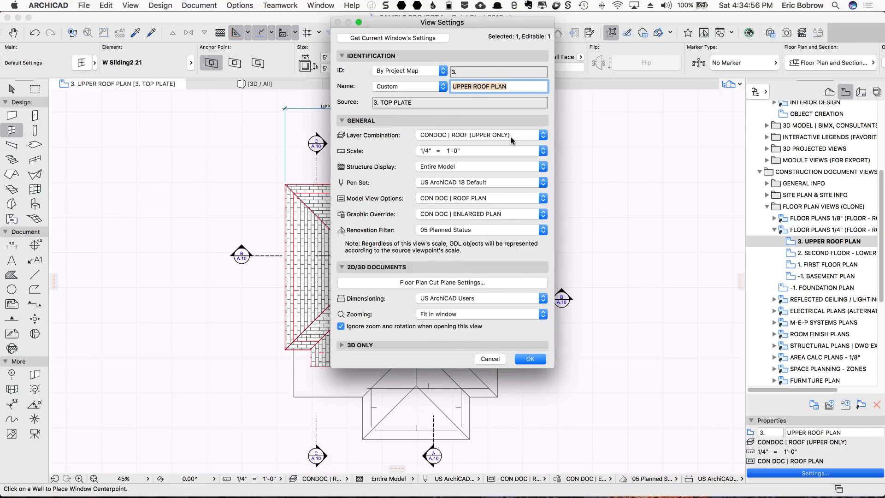
left_click(490, 359)
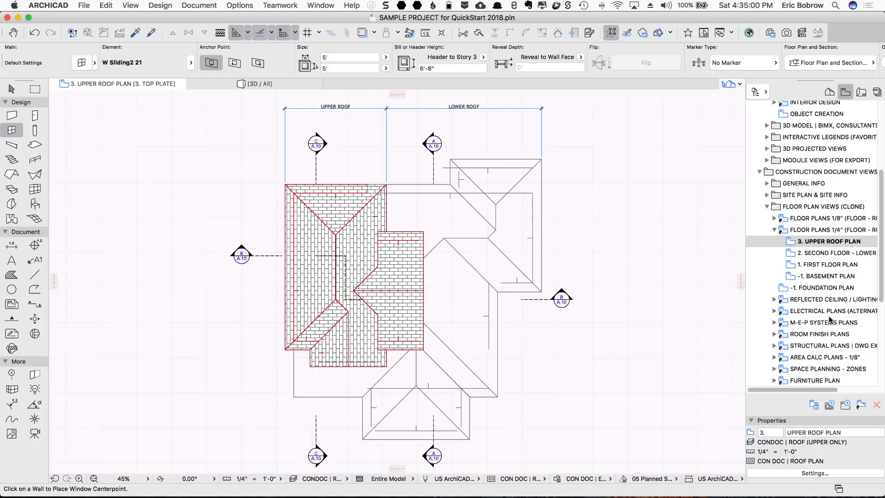
View the saved 1/4" first floor plan and the first floor lighting / R.C.P. from the reflected ceiling views.
scroll(830, 318, "down", 1)
scroll(829, 318, "down", 2)
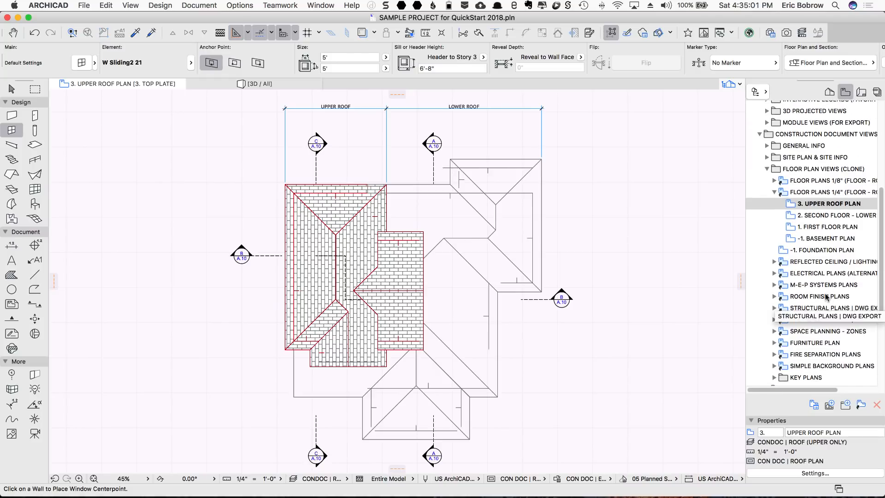
double_click(789, 229)
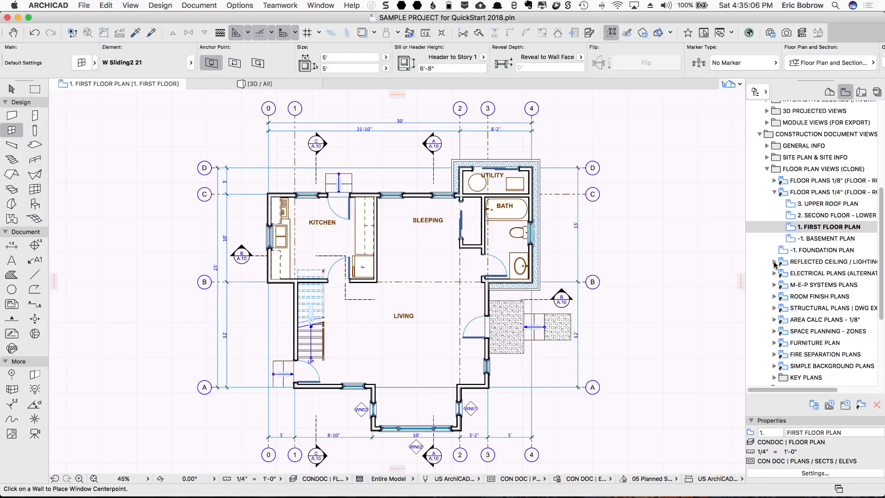
left_click(775, 261)
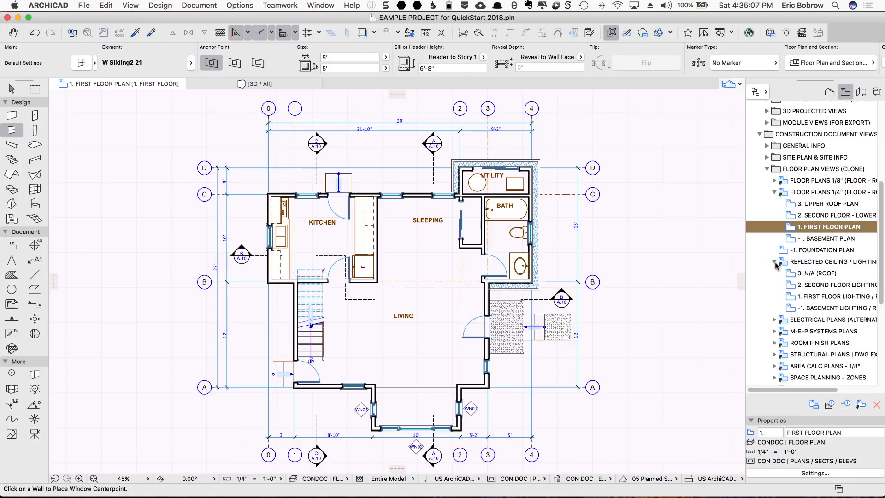
double_click(788, 296)
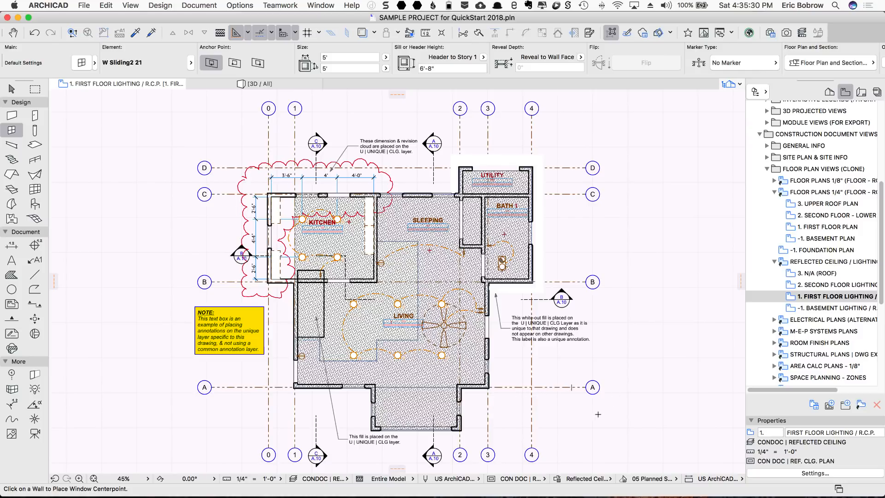
Try the CON DOC | PLANS / SECTS / ELEVS model view options on the lighting plan and restore CON DOC | REF. CLG. PLAN.
left_click(513, 479)
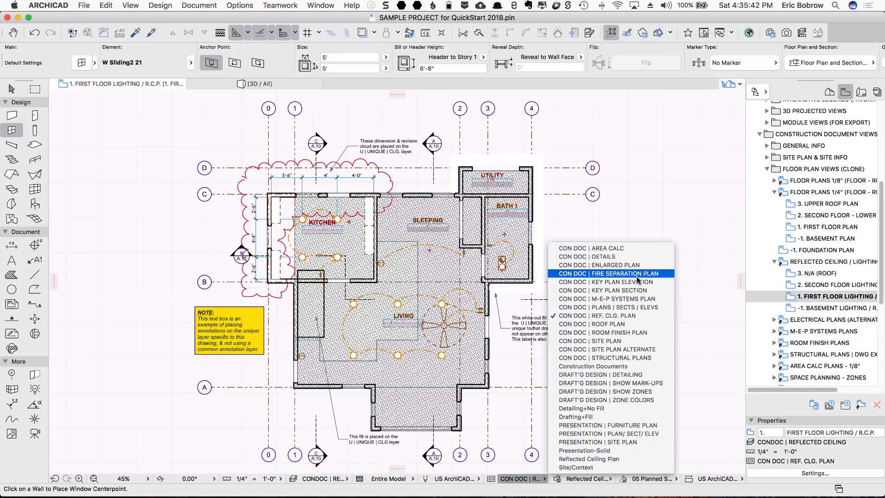
left_click(626, 314)
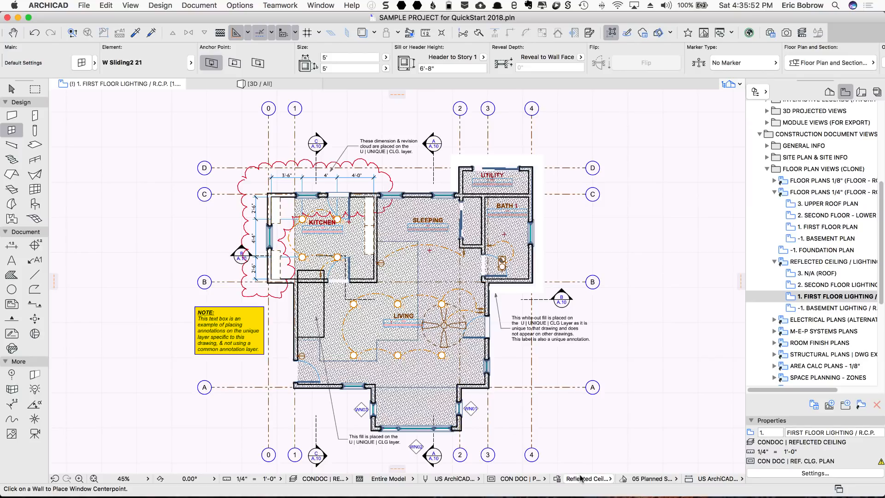
left_click(545, 479)
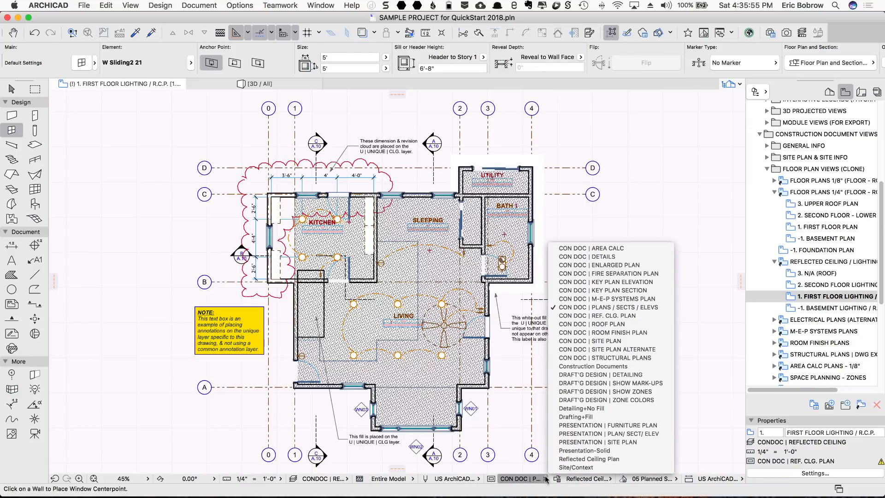
left_click(633, 325)
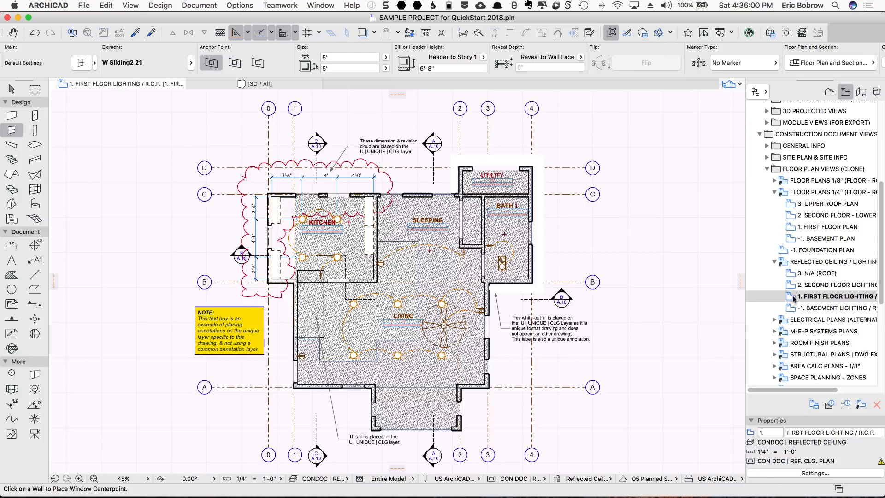
View the saved first floor furniture plan from the FURNITURE PLAN views.
scroll(793, 298, "down", 3)
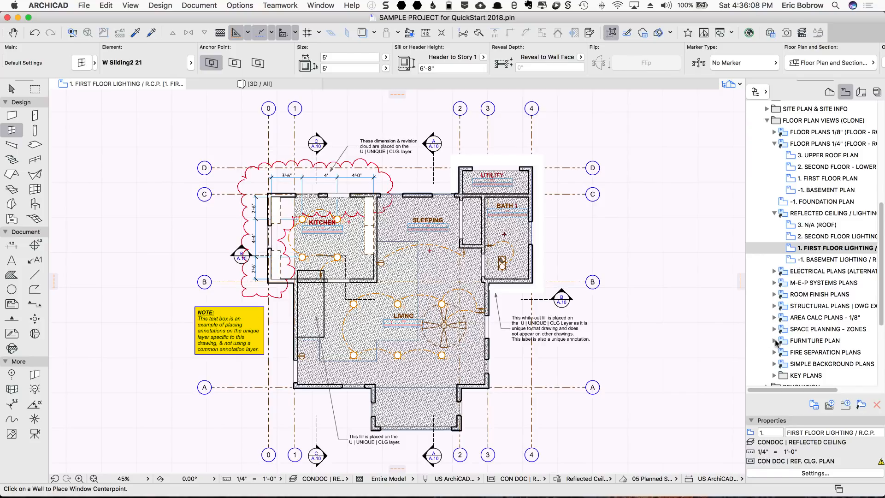
left_click(774, 341)
scroll(823, 352, "down", 3)
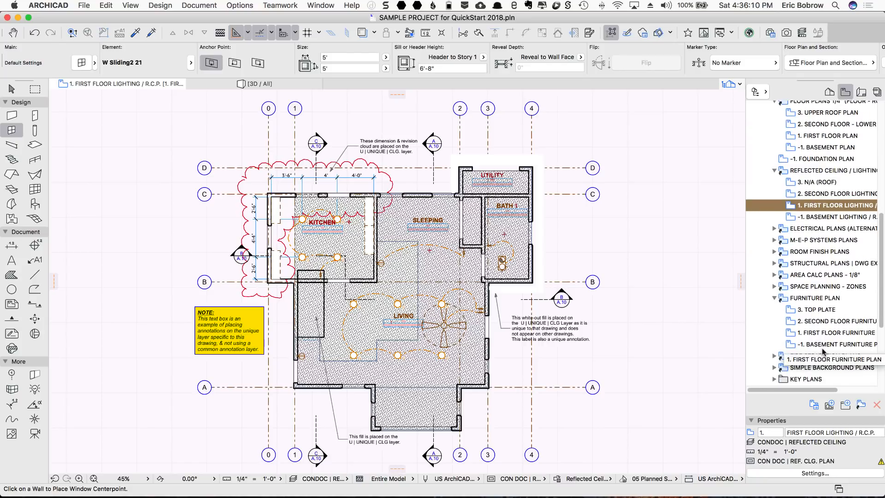
left_click(794, 333)
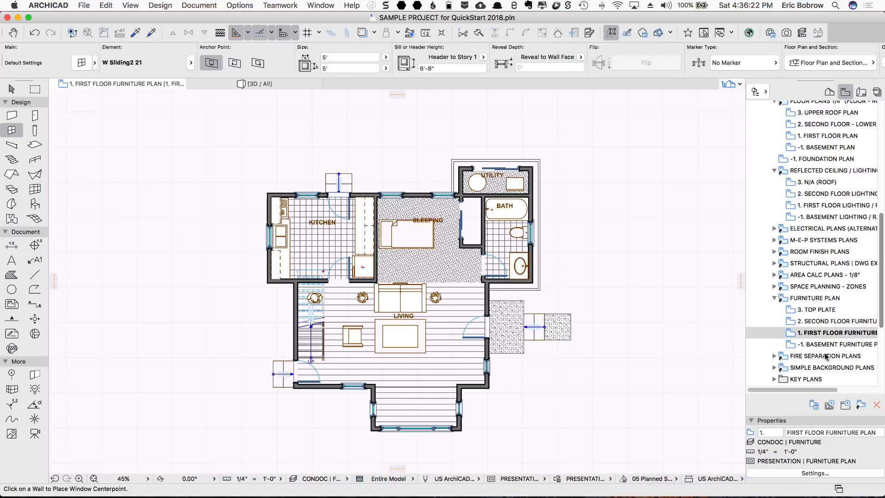
View the whole saved A section from the SECTIONS (CLONE) folder and examine its layer combination choices.
scroll(822, 375, "down", 5)
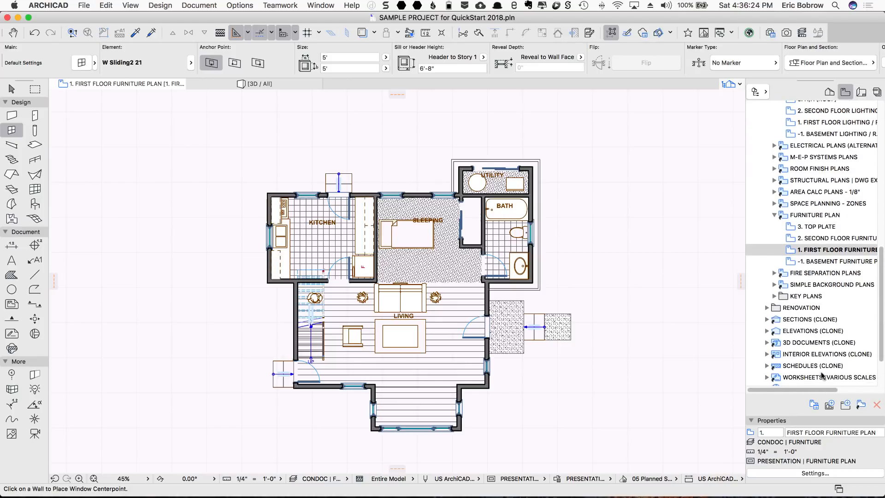
left_click(767, 320)
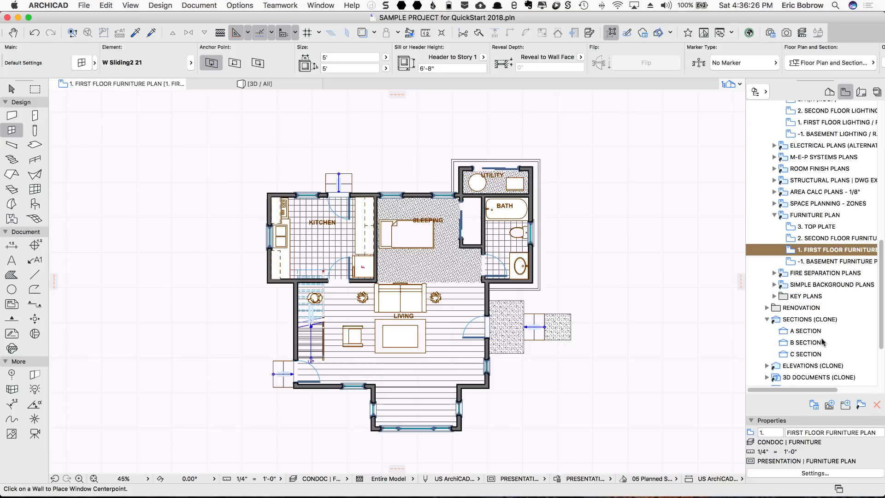
left_click(784, 331)
double_click(783, 331)
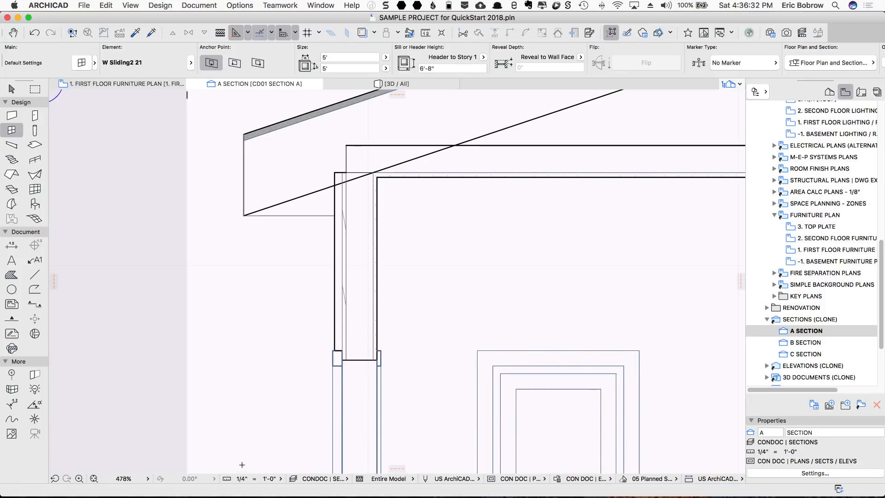
left_click(94, 479)
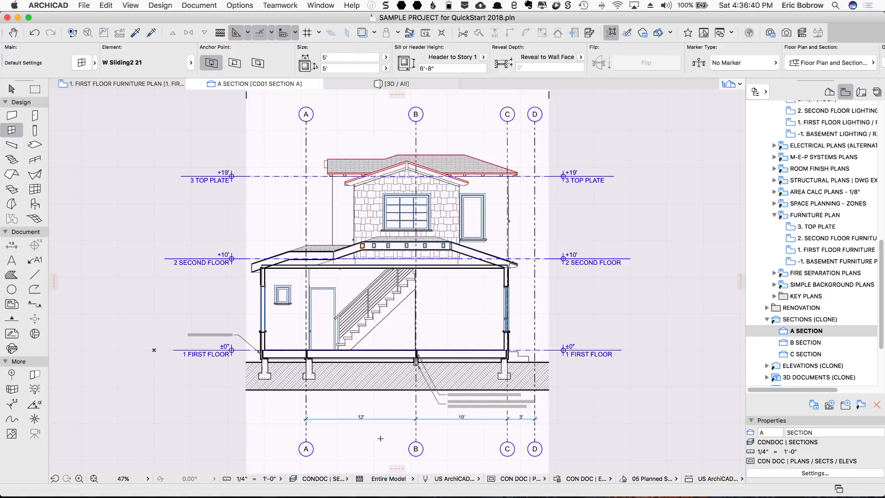
left_click(318, 479)
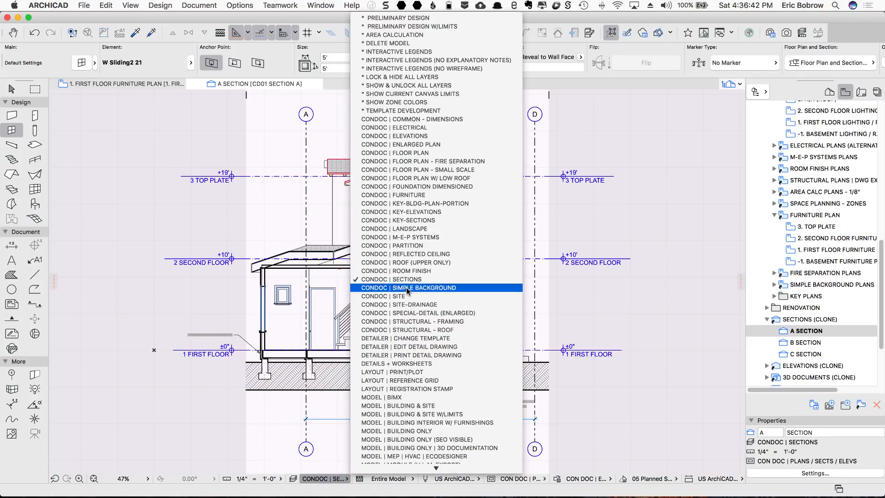
left_click(646, 297)
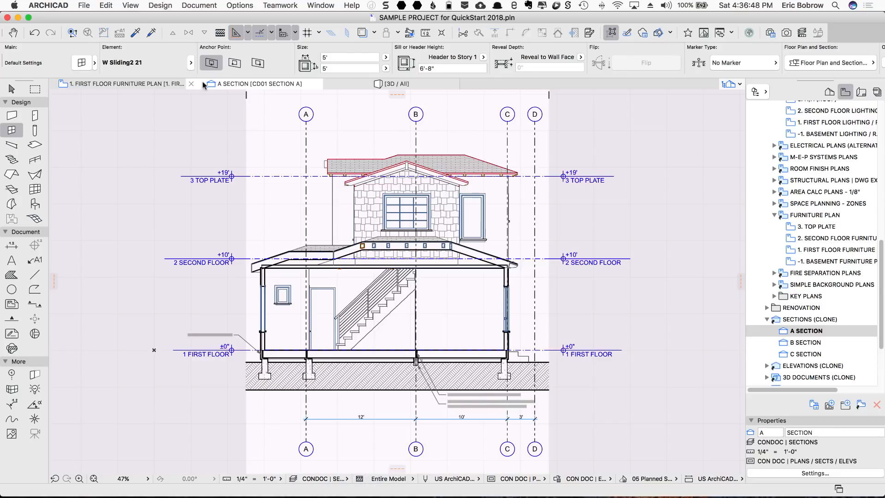
Return to the first floor furniture plan and zoom in on the kitchen with a zoom rectangle.
left_click(129, 85)
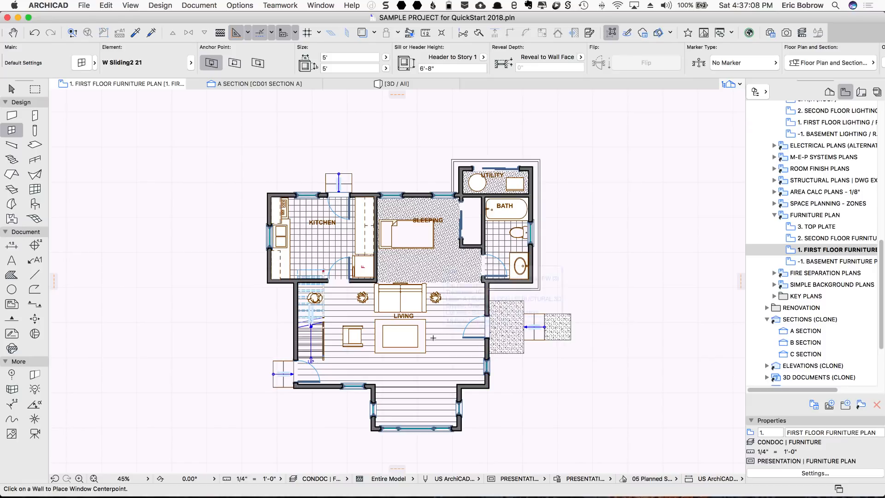
left_click(79, 479)
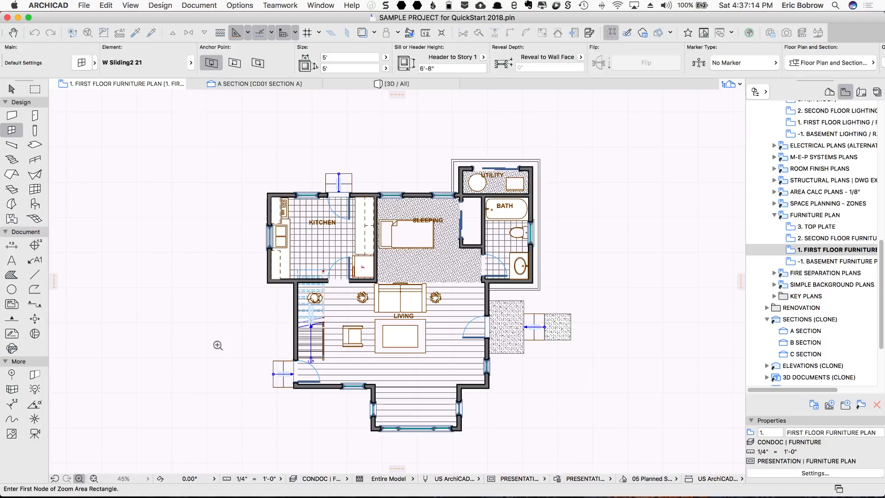
left_click(253, 180)
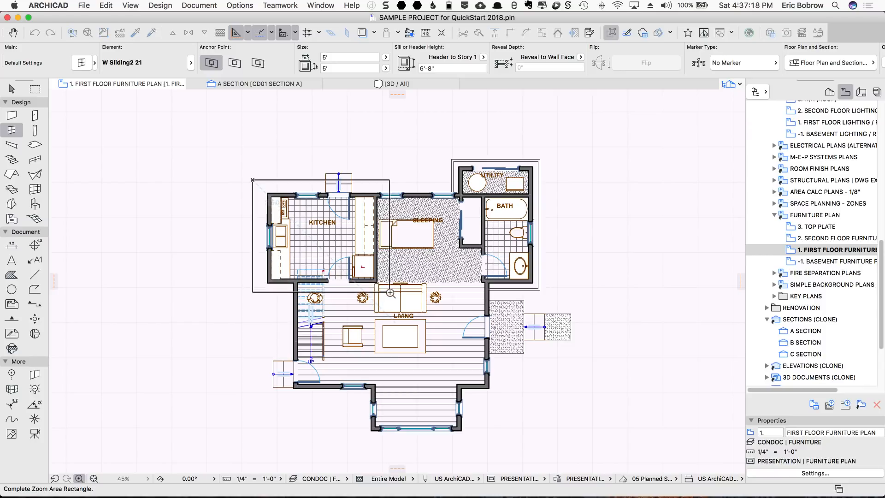
left_click(390, 292)
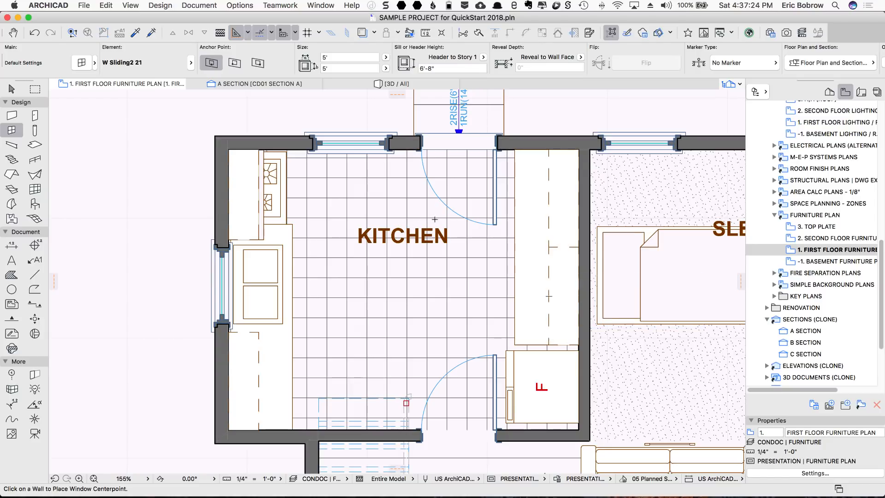
Zoom the furniture plan out and back in around the kitchen, and around the bath and sleeping areas.
scroll(454, 209, "down", 5)
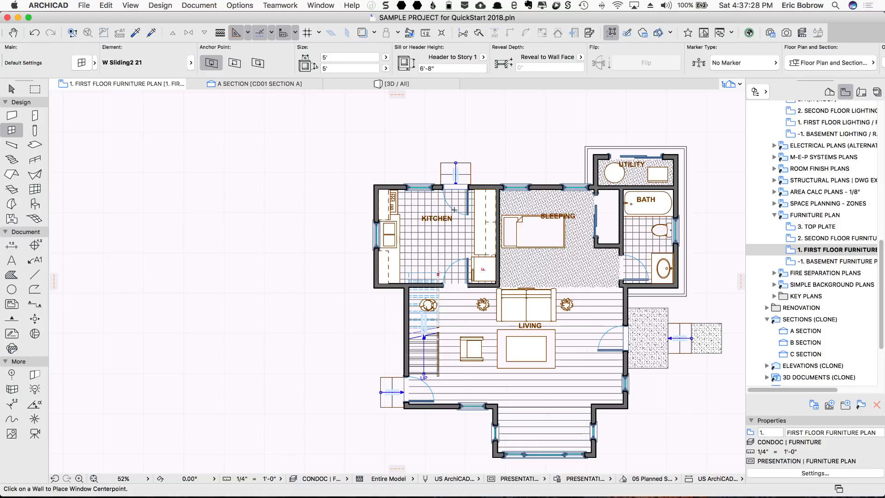
scroll(454, 210, "up", 5)
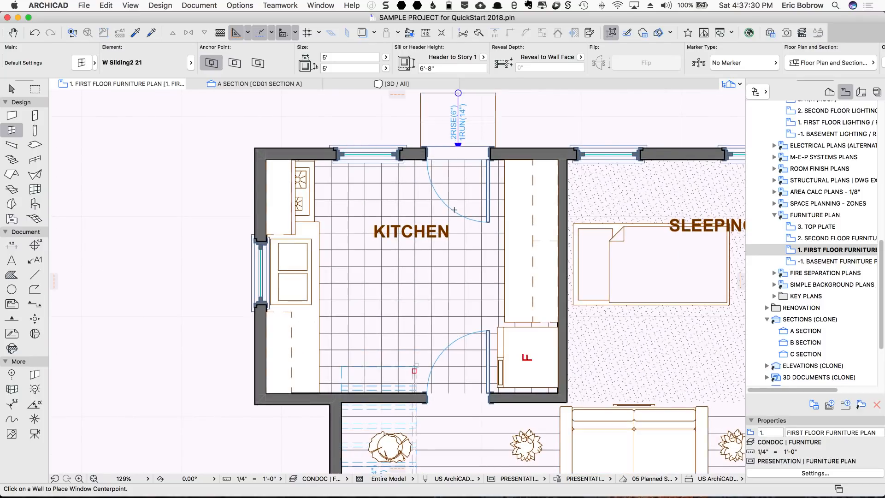
scroll(454, 210, "down", 7)
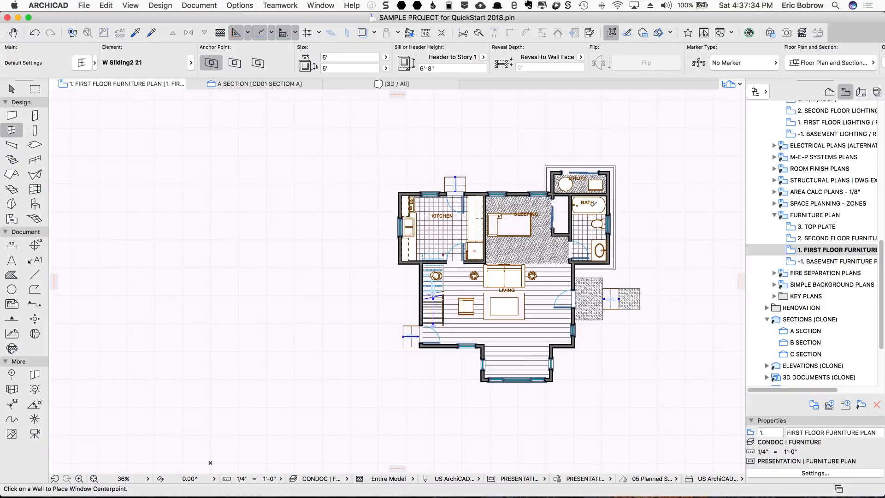
scroll(596, 204, "up", 4)
scroll(595, 205, "up", 1)
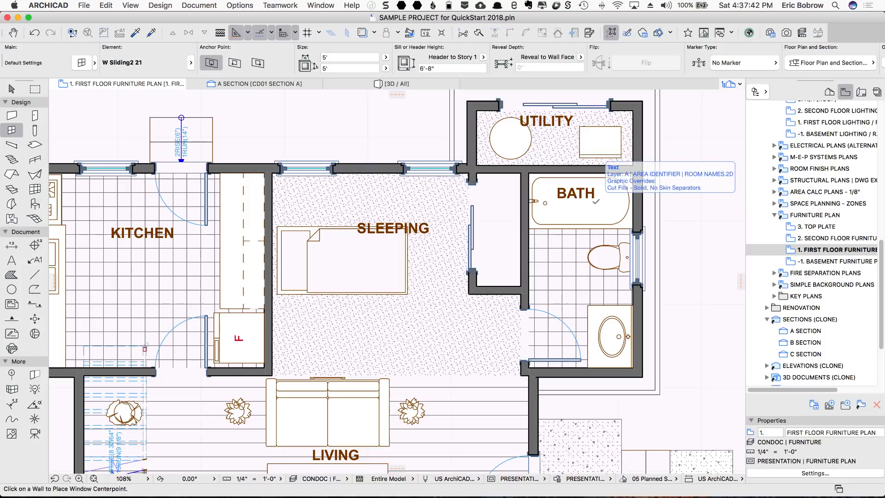
scroll(595, 202, "down", 5)
scroll(594, 202, "up", 6)
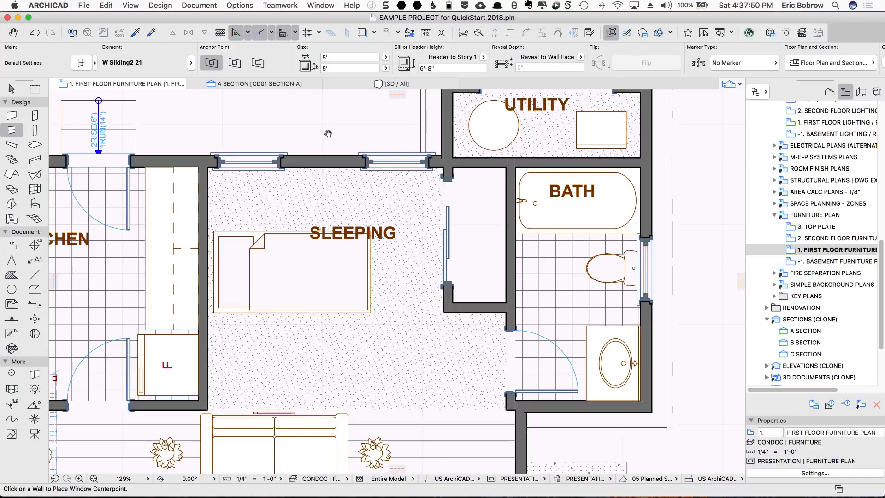
Pan the furniture plan from the bath across to the kitchen and on to the empty area outside its exterior wall.
scroll(328, 133, "down", 2)
middle_click_drag(328, 134, 497, 140)
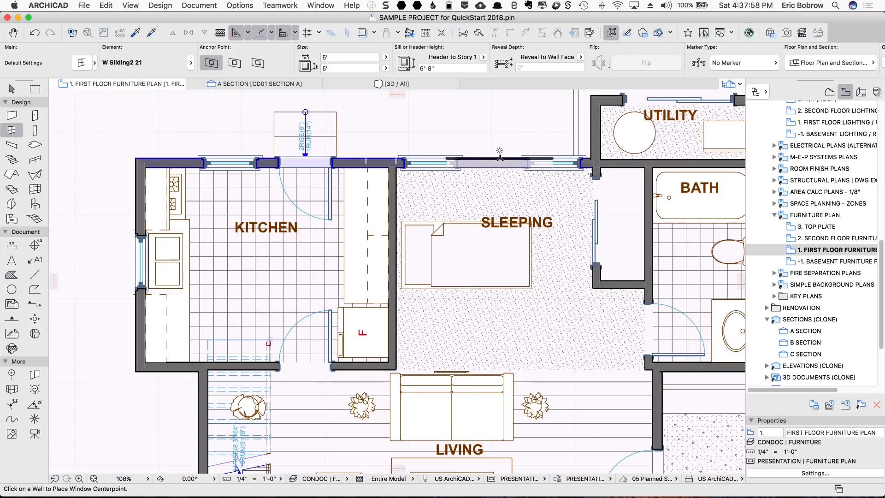
left_click(13, 33)
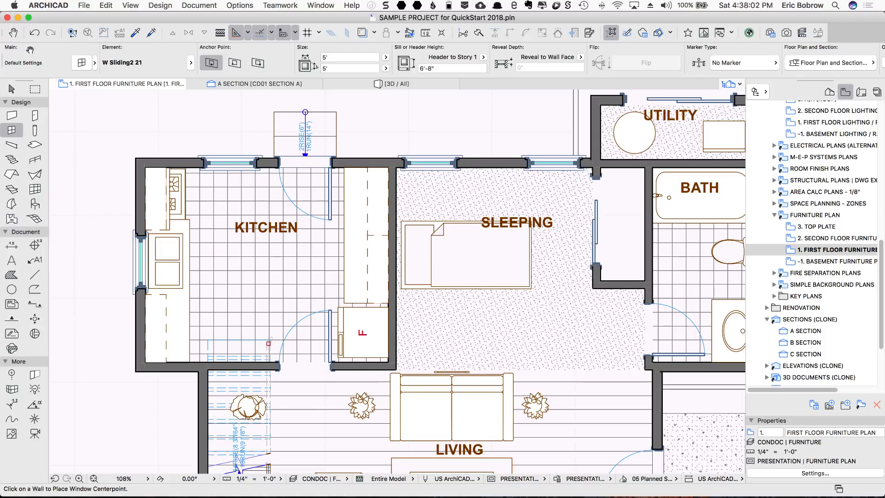
left_click_drag(210, 130, 270, 261)
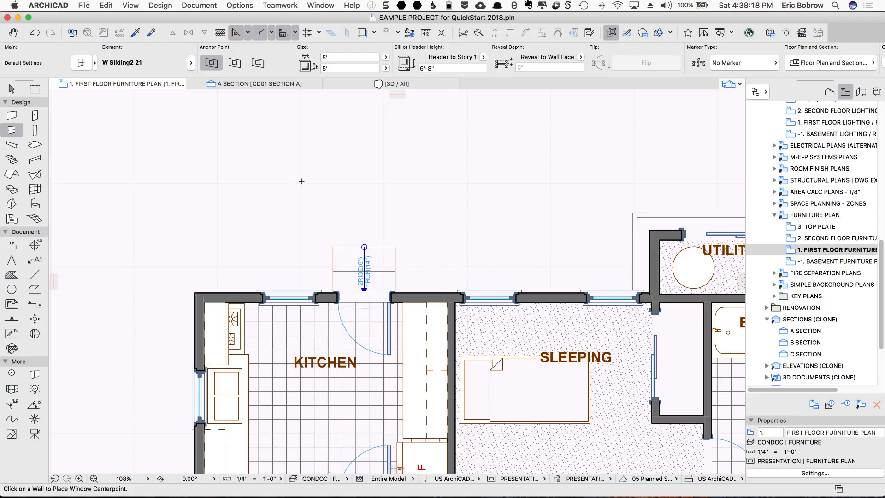
Pan the furniture plan from the kitchen to the sleeping area, and step back and forward through the previous zoom views.
middle_click_drag(303, 183, 57, 139)
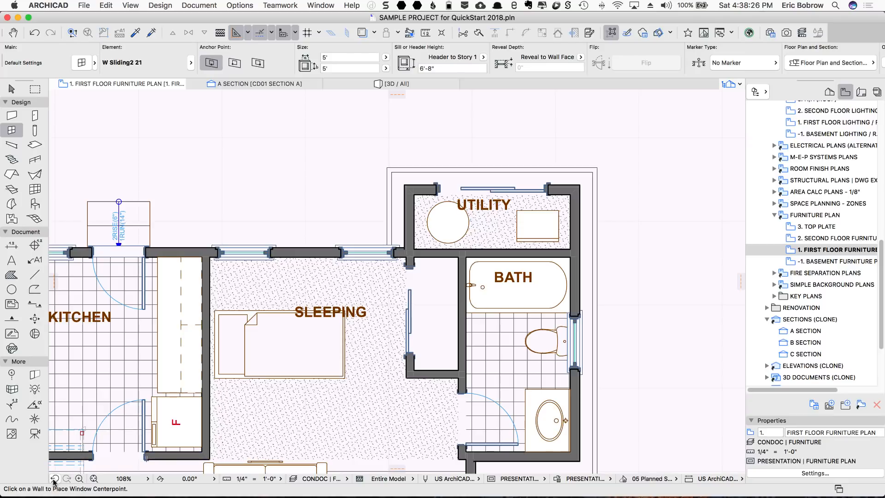
left_click(55, 478)
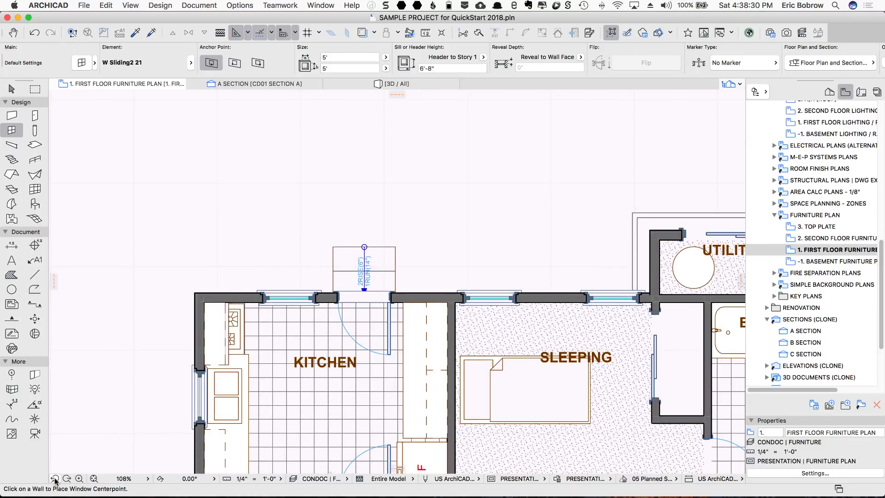
left_click(54, 478)
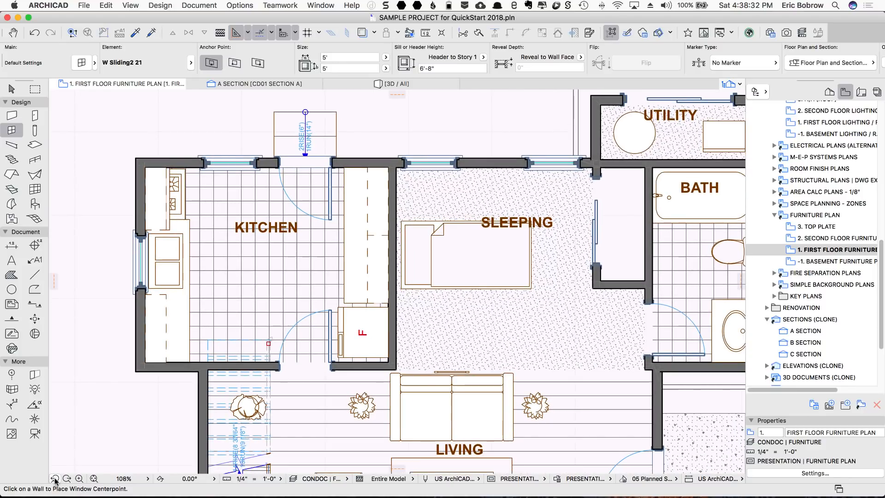
left_click(54, 479)
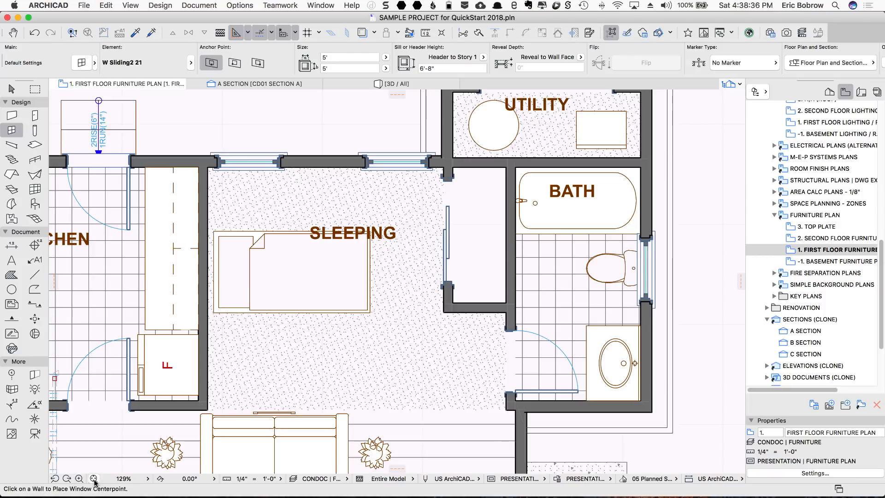
left_click(67, 479)
left_click(67, 479)
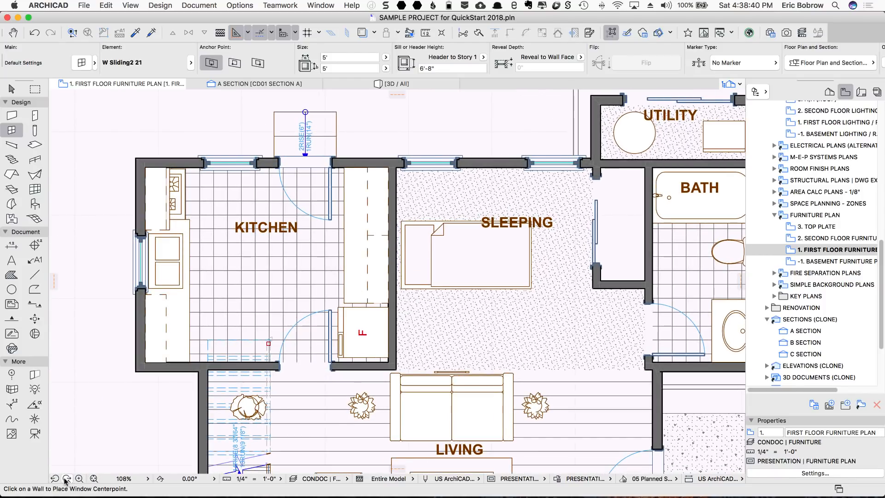
Fit the whole furniture plan on screen, and enlarge the house with a zoom rectangle drawn around it.
left_click(94, 478)
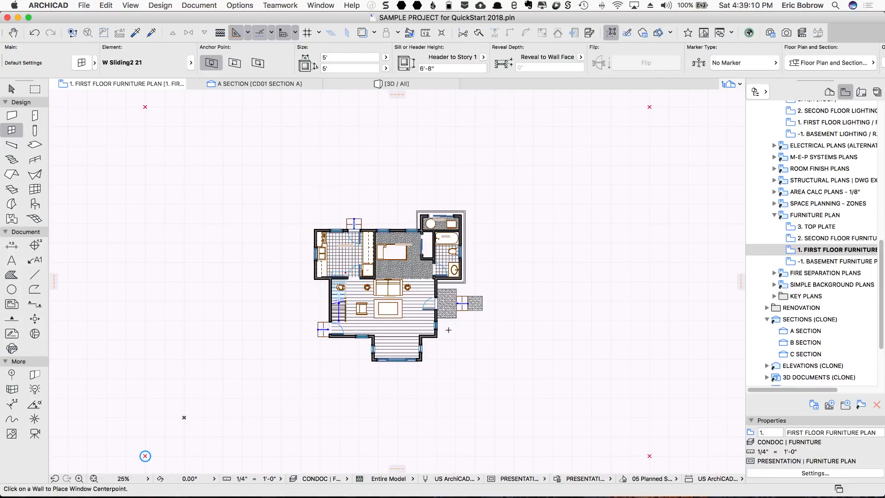
left_click(79, 478)
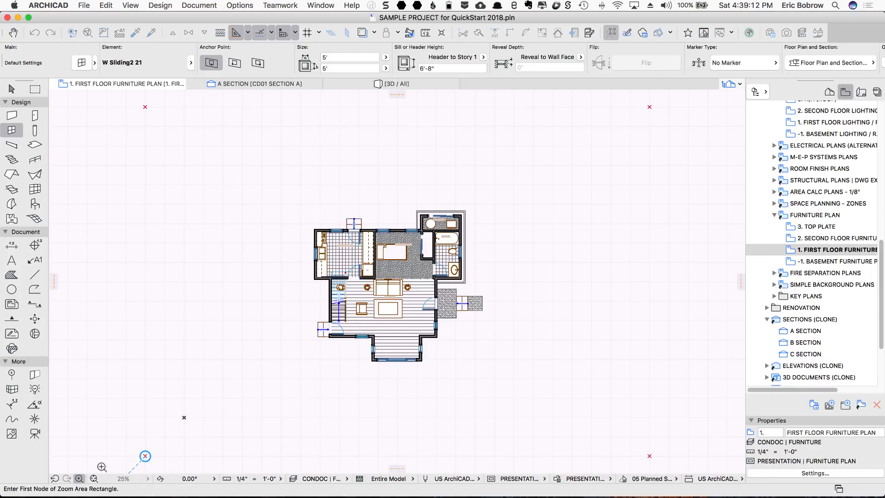
left_click_drag(299, 205, 498, 380)
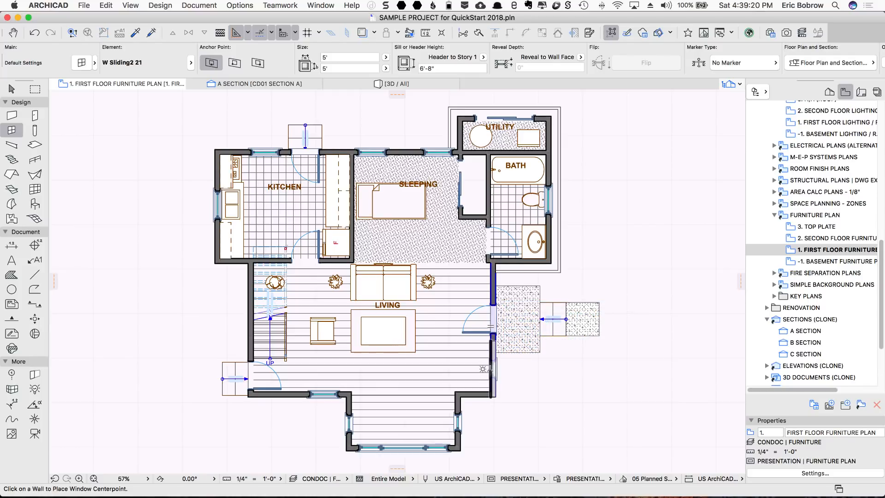
left_click(489, 369)
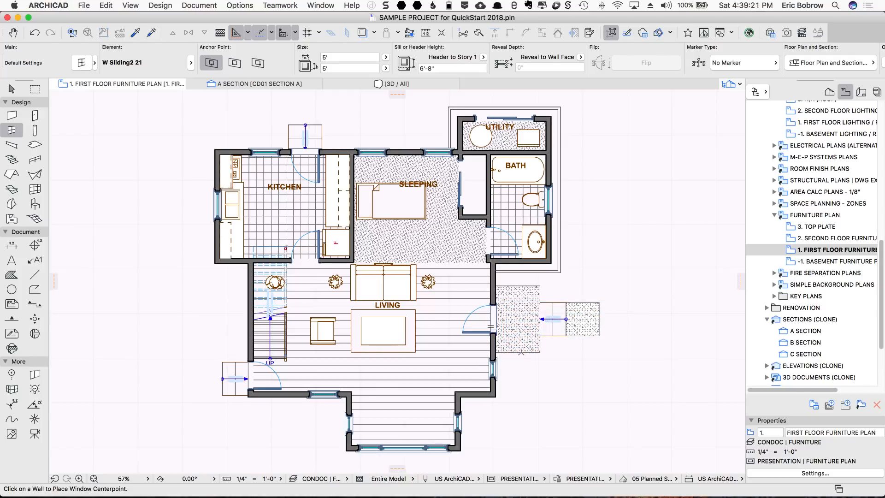
View the A.08 FLOOR PLANS layout from the SMALL PROJECT SET and inspect its second floor and first floor plan drawings.
left_click(861, 92)
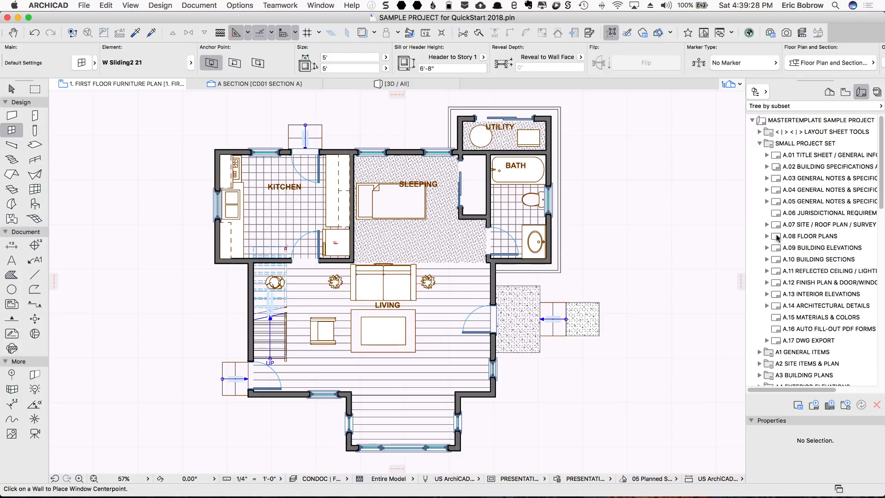
double_click(778, 237)
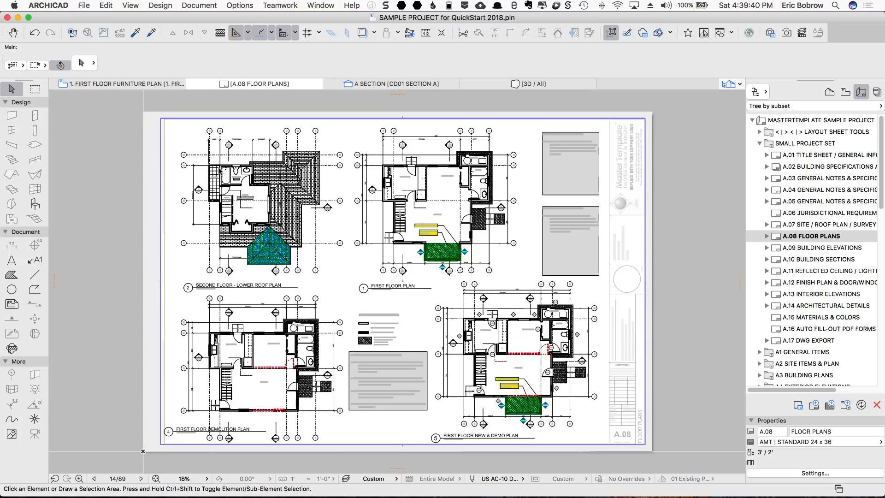
left_click(215, 155)
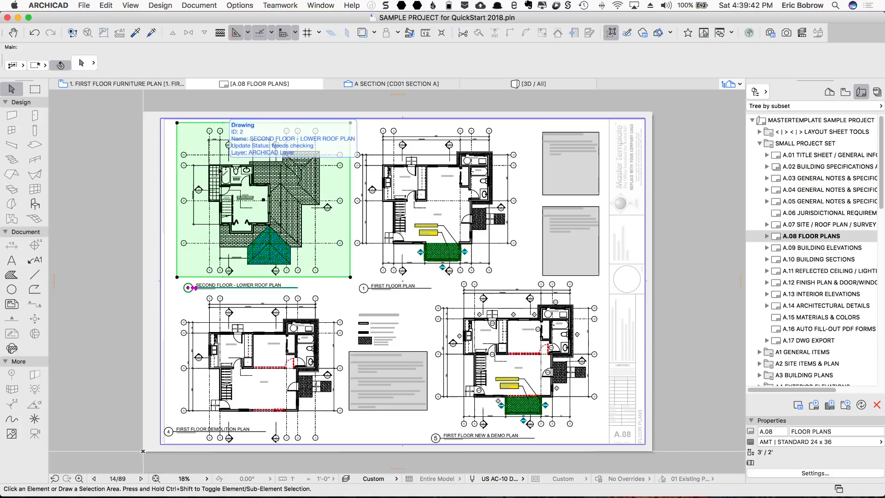
left_click(451, 193)
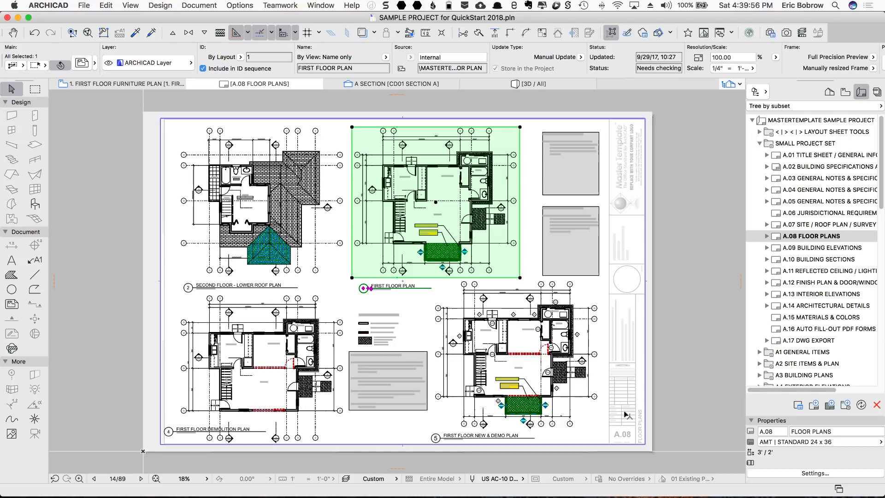
left_click(661, 157)
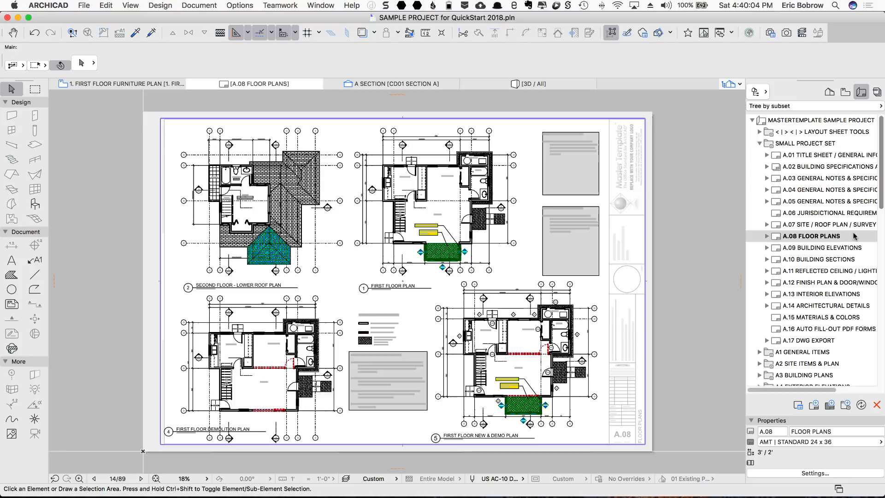
View the AMT | STANDARD 24 x 36 master layout with its whole sheet fitted on screen.
scroll(881, 210, "down", 1)
left_click_drag(881, 210, 880, 330)
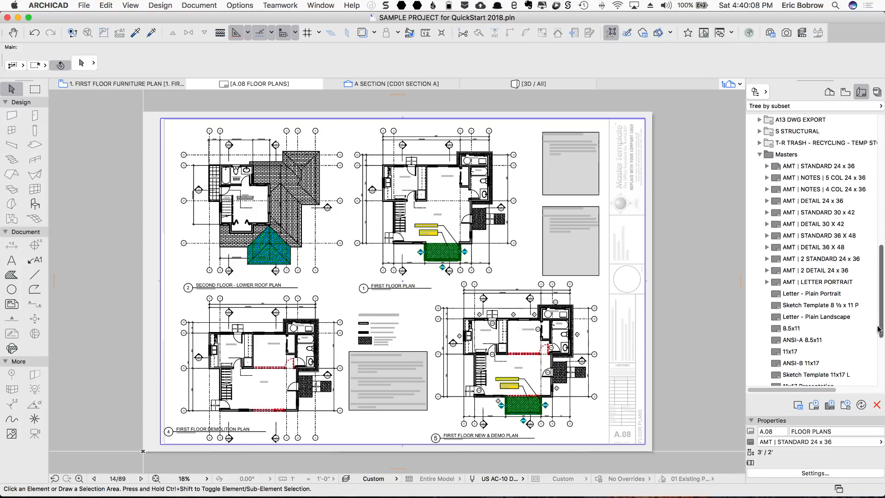
left_click(777, 167)
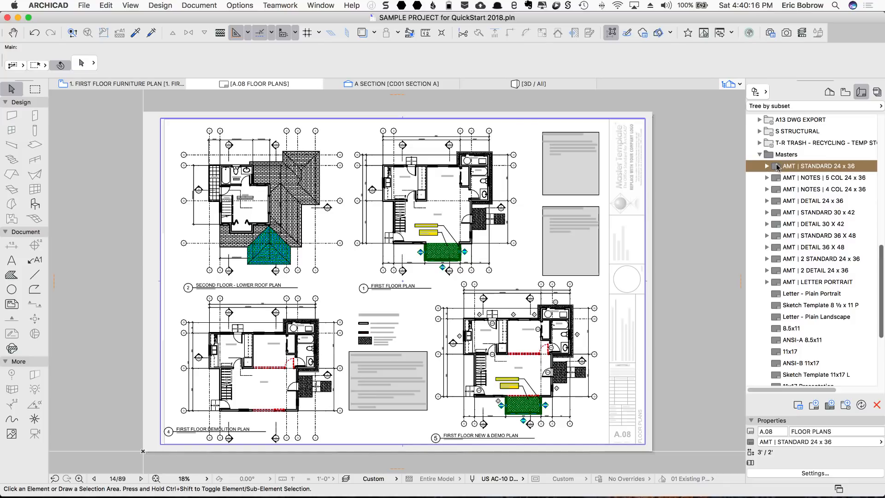
double_click(777, 168)
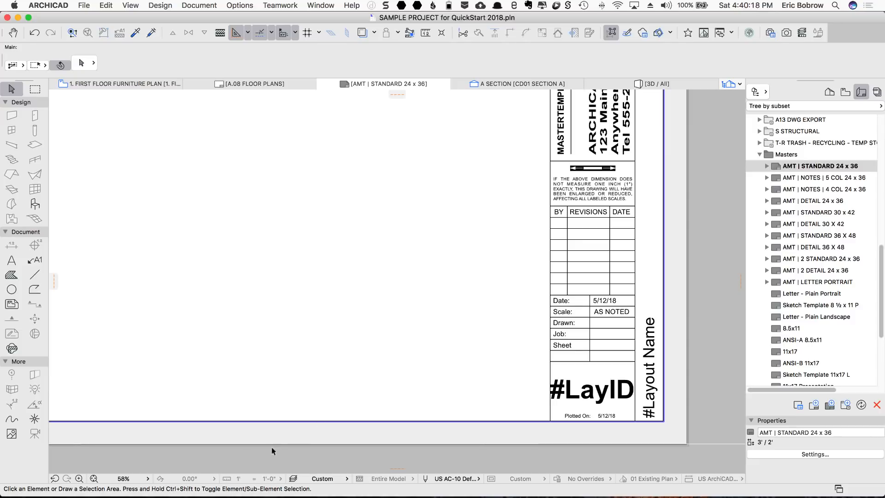
left_click(94, 479)
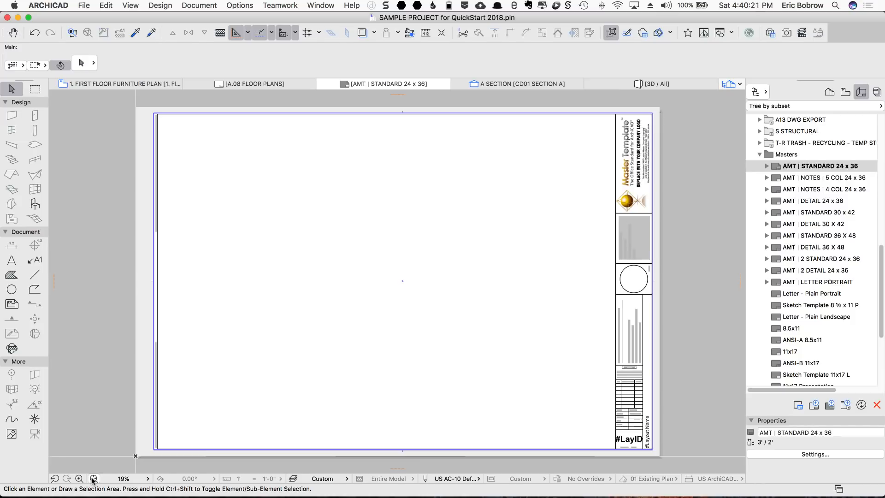
Move the company logo drawing horizontally out of the master layout's title block to just outside the sheet.
left_click(641, 172)
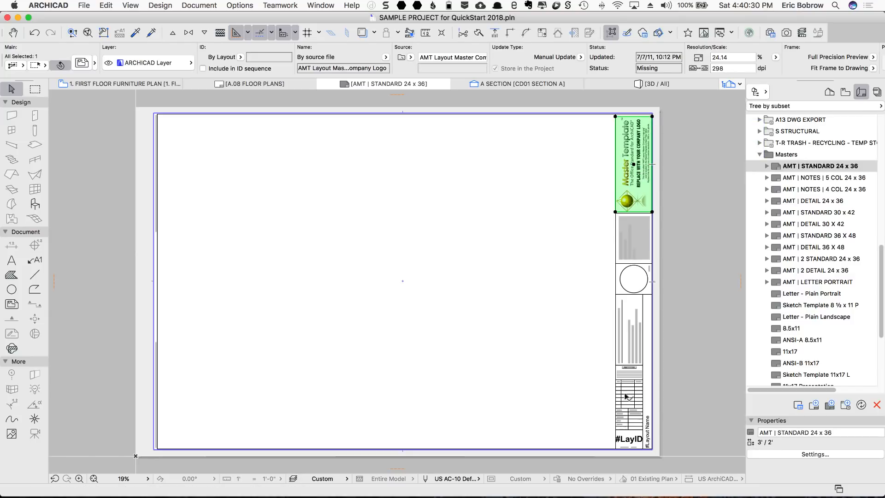
left_click(633, 175)
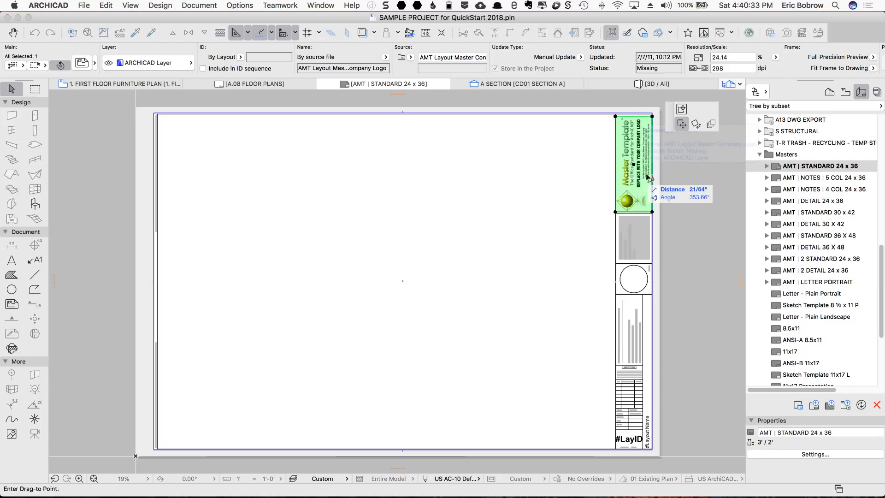
left_click(683, 175)
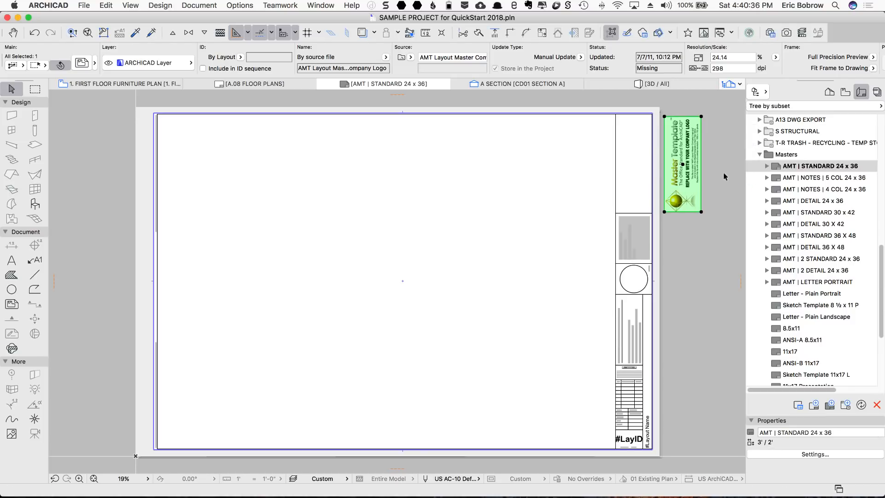
left_click(723, 175)
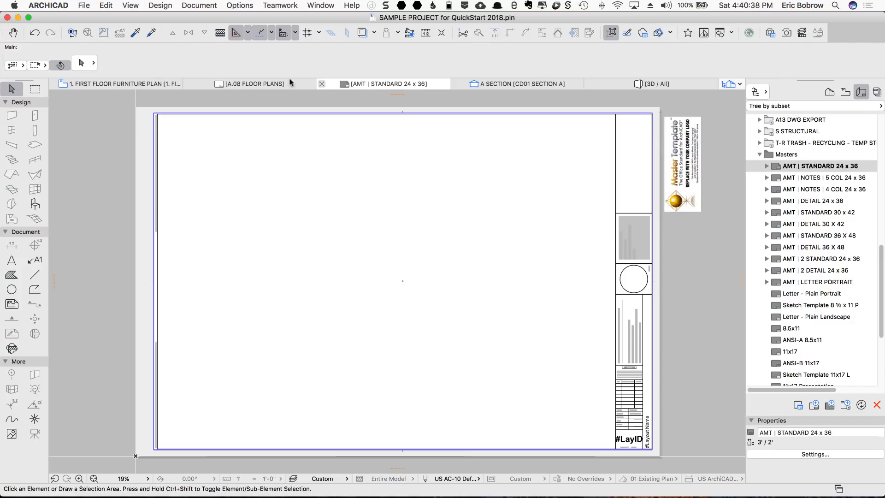
Check the moved logo on the A.08 FLOOR PLANS layout, and undo the move on the AMT | STANDARD 24 x 36 master.
left_click(249, 85)
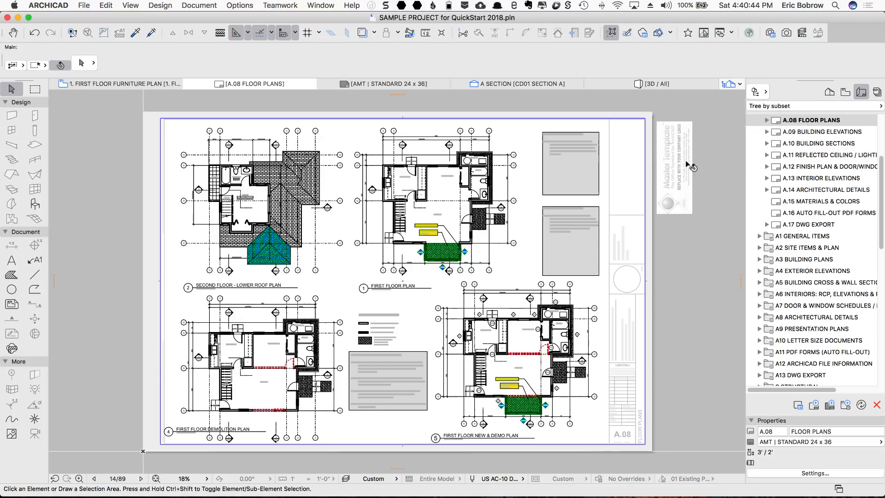
mouse_move(686, 164)
left_click(383, 86)
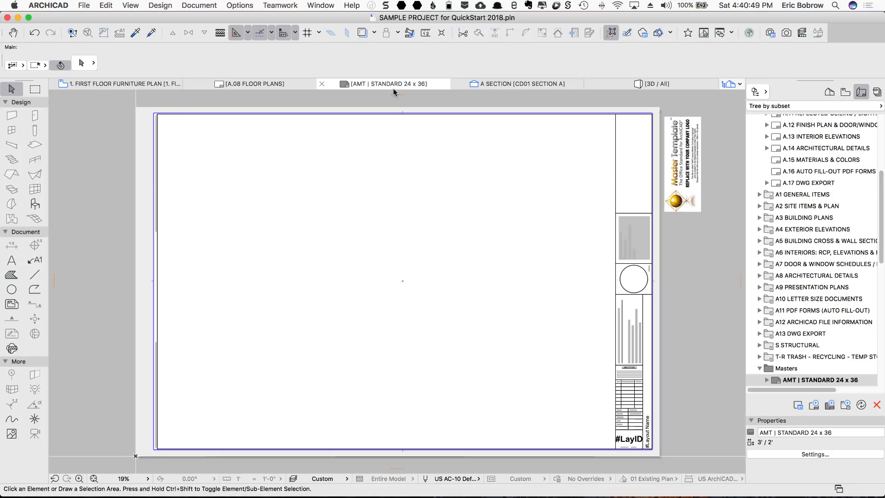
left_click(35, 34)
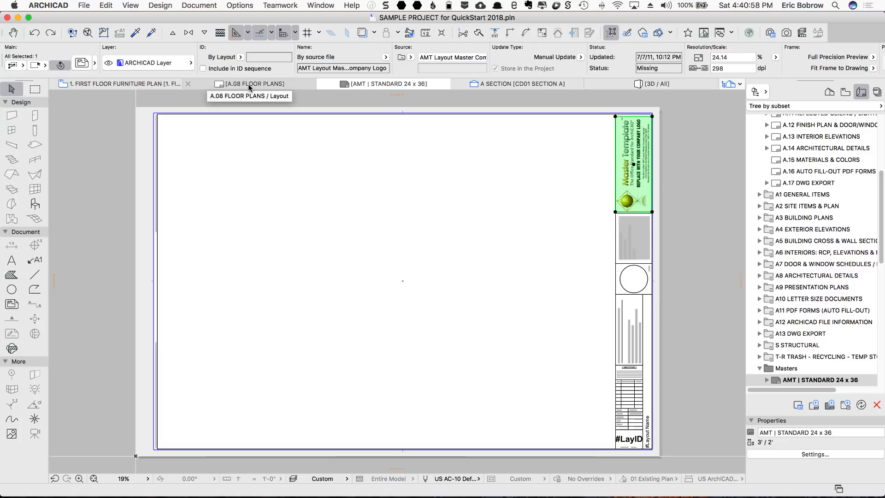
View the AMT | NOTES | 5 COL 24 x 36 and AMT | DETAIL 24 x 36 master layouts in turn.
scroll(803, 295, "down", 5)
scroll(803, 295, "down", 1)
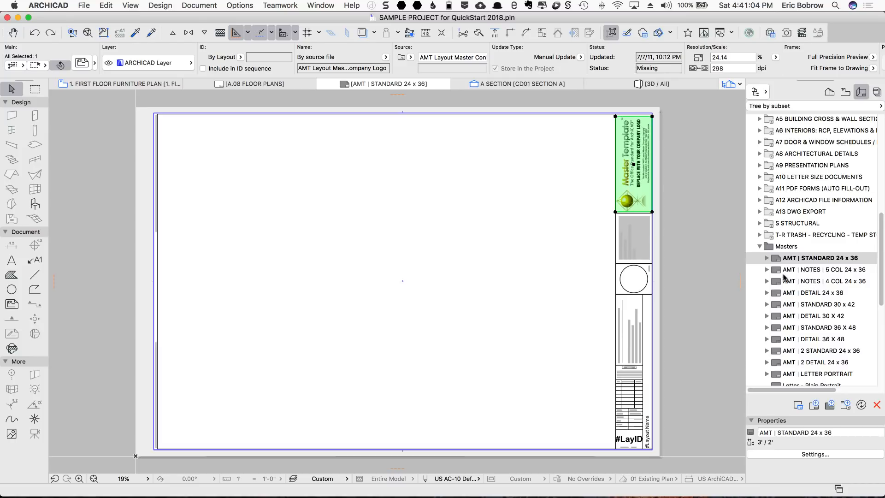
double_click(775, 272)
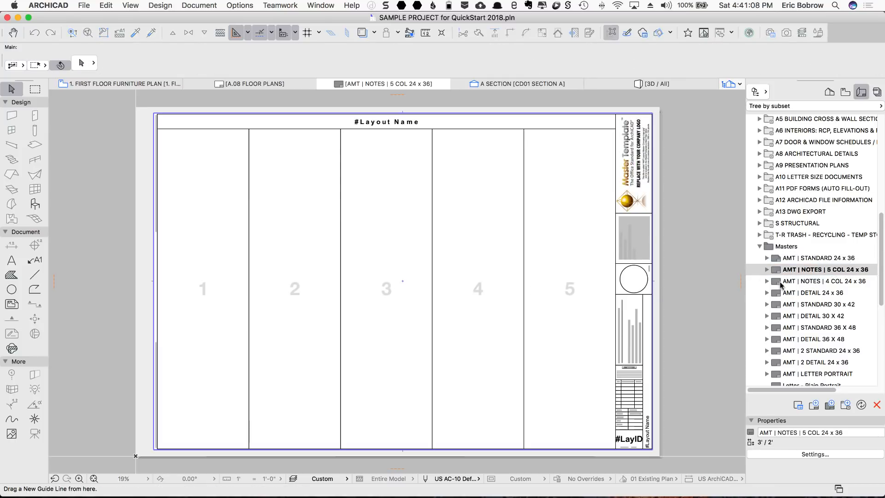
double_click(778, 293)
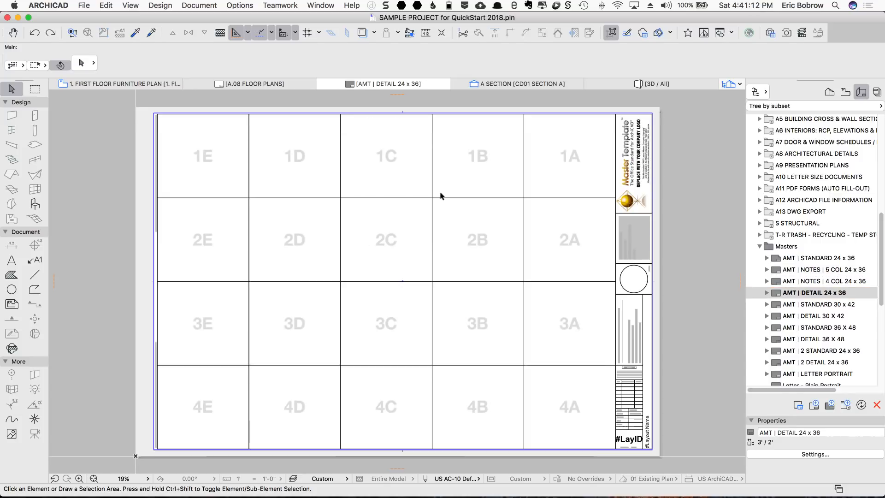
View the A.01 TITLE SHEET / GENERAL INFO layout from the SMALL PROJECT SET.
scroll(807, 170, "up", 10)
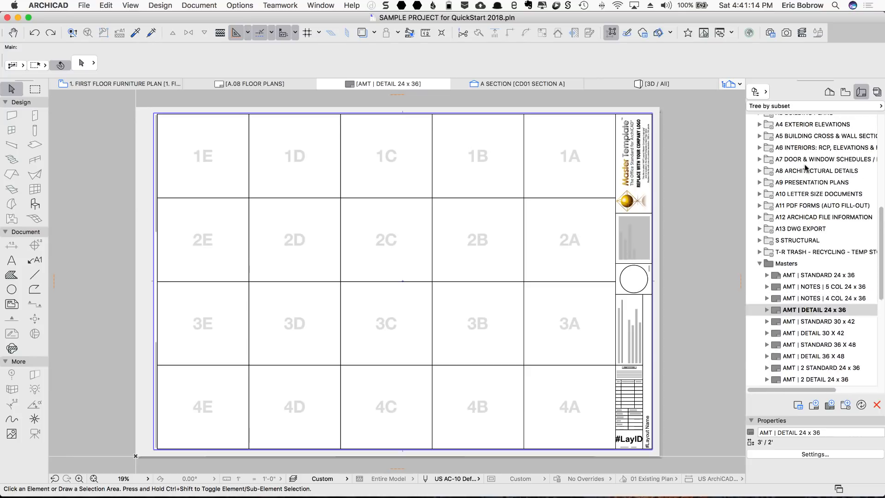
scroll(807, 169, "up", 8)
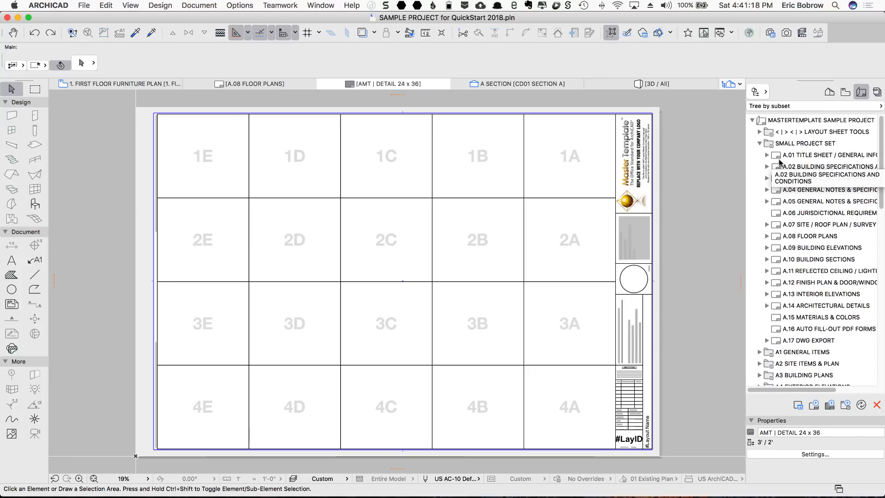
left_click(778, 158)
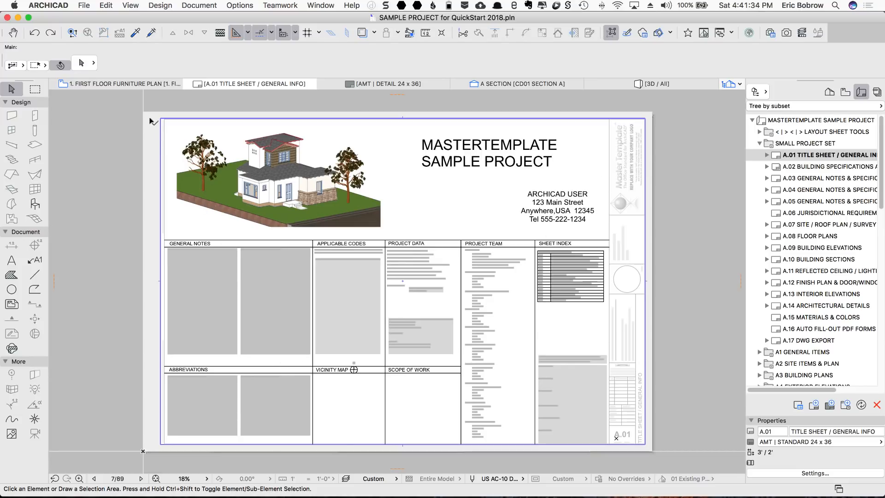
Return to the furniture plan, and open the saved 1. FIRST FLOOR PLAN view from the FLOOR PLANS 1/4" folder of the View Map.
left_click(134, 85)
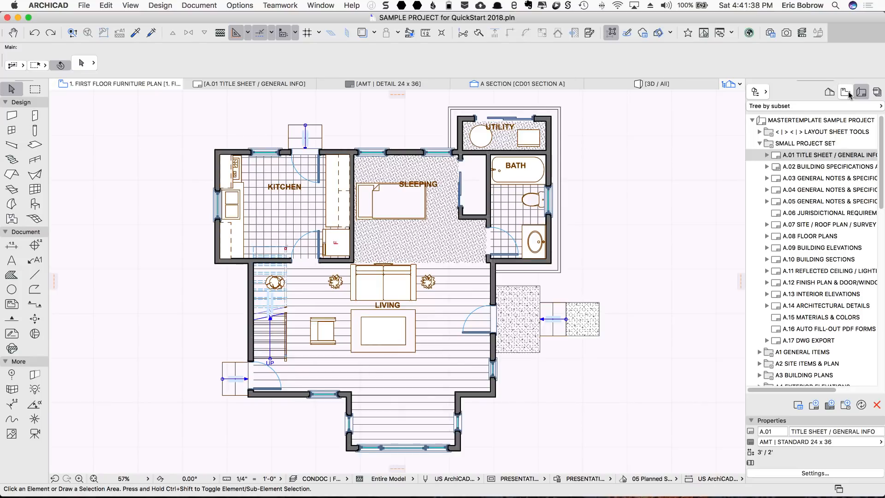
left_click(848, 94)
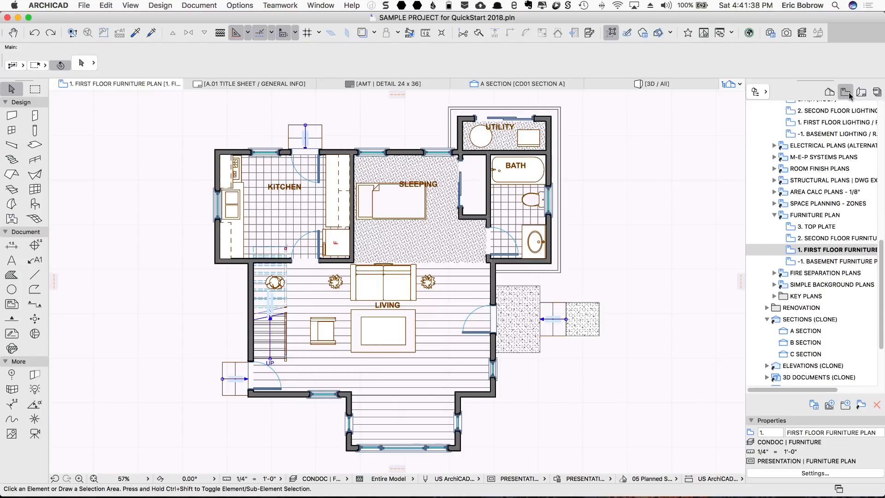
scroll(812, 228, "up", 2)
scroll(812, 226, "up", 3)
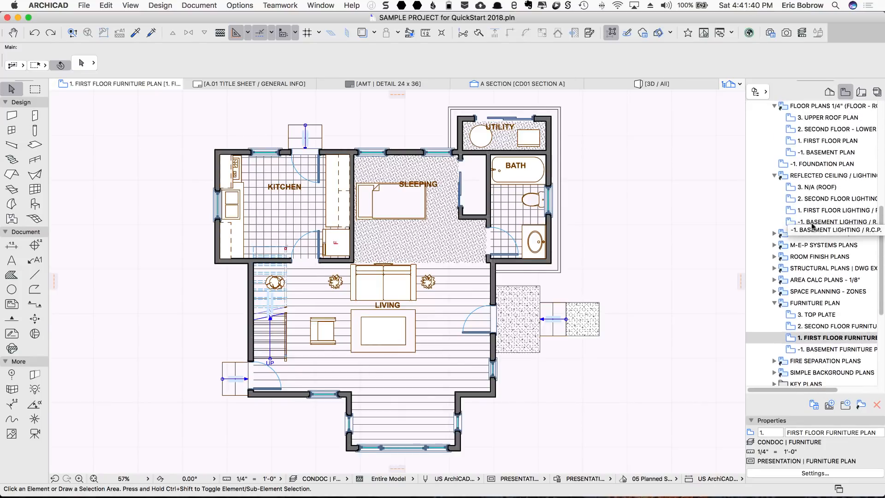
left_click(789, 179)
double_click(789, 180)
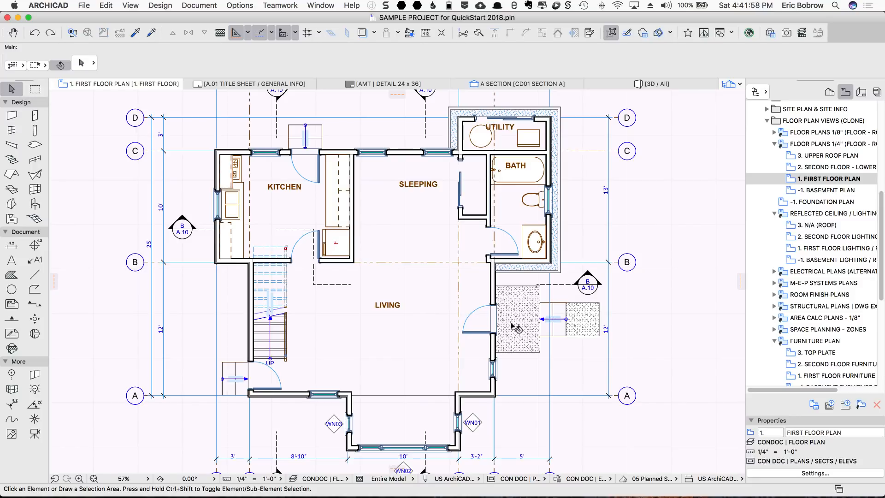
Select the landing slab outside the living room door and browse its building material choices, keeping the current one.
mouse_move(513, 326)
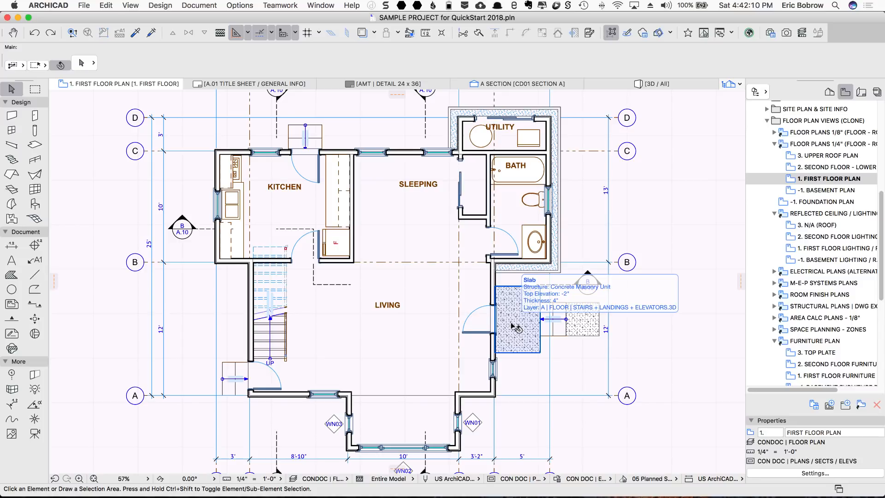
left_click(516, 328)
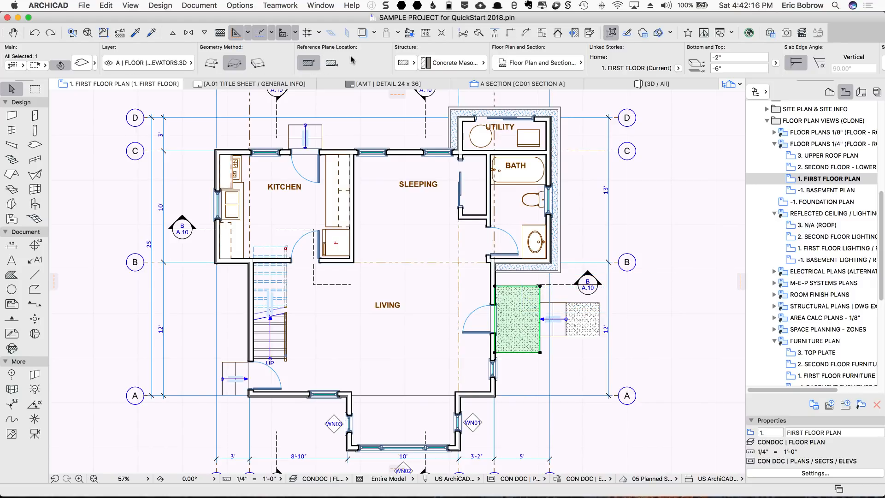
left_click(481, 63)
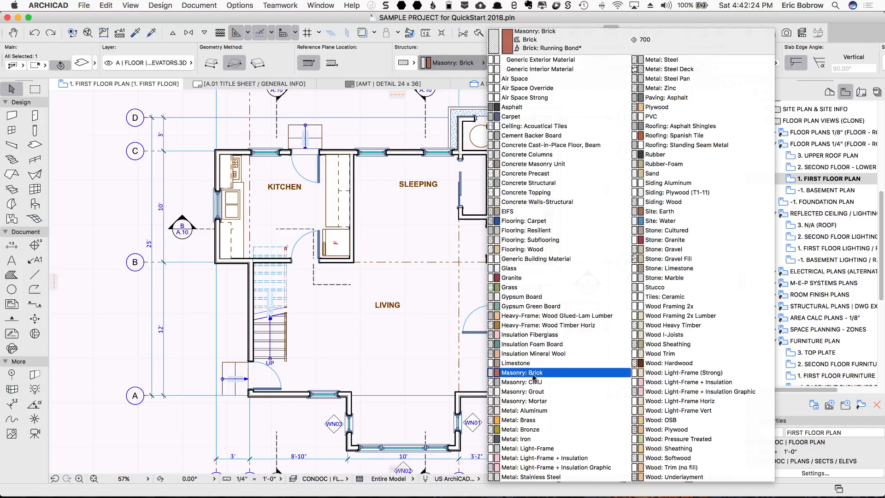
left_click(361, 60)
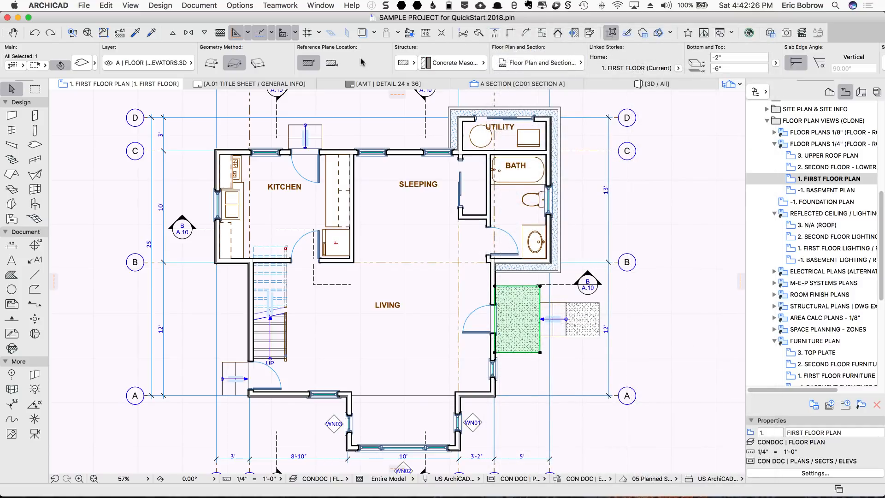
Select the short exterior stair and the lower slab beside it in turn to inspect their settings, and clear the selection.
left_click(563, 306)
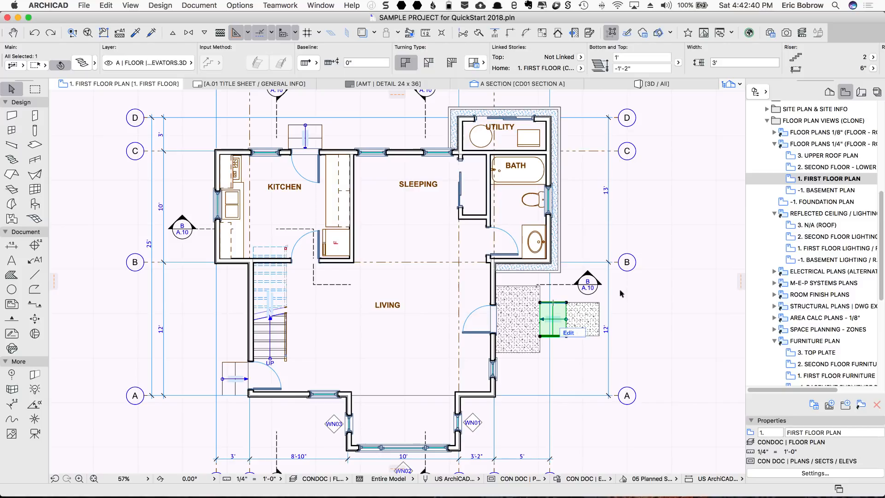
left_click(602, 311)
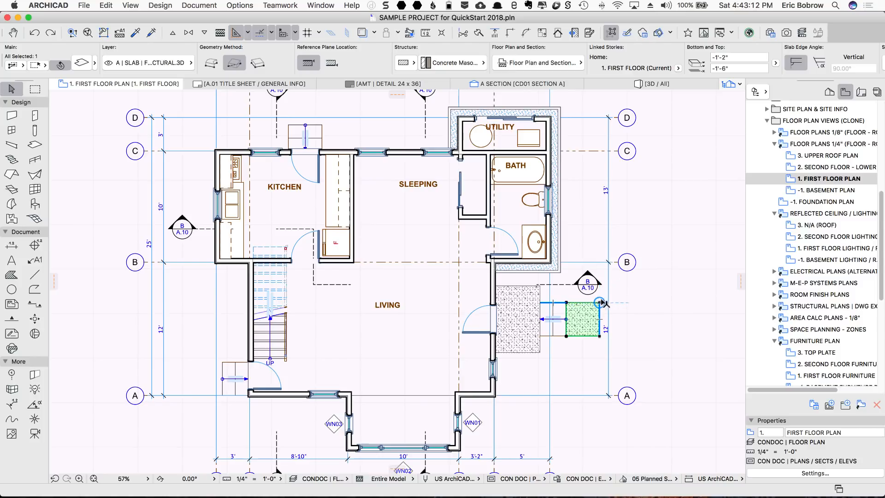
left_click(659, 285)
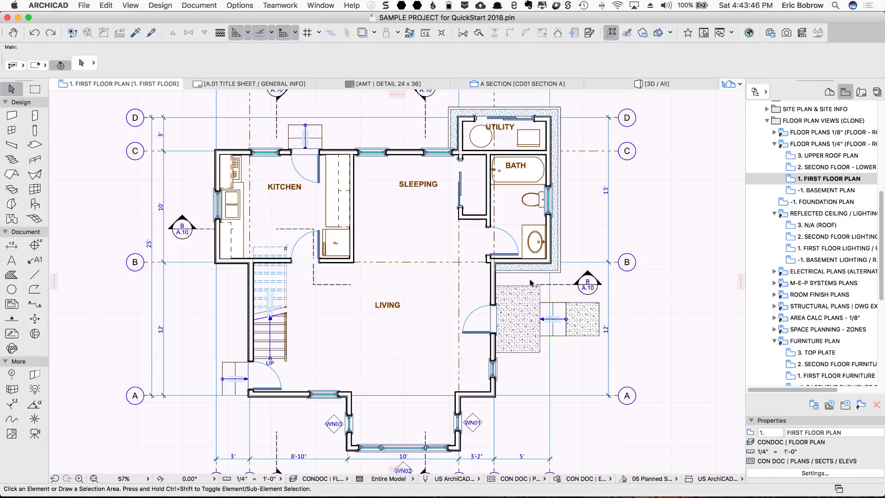
Select the exterior wall with the door beside the landing slab and examine the full range of its Info Box settings.
left_click(493, 282)
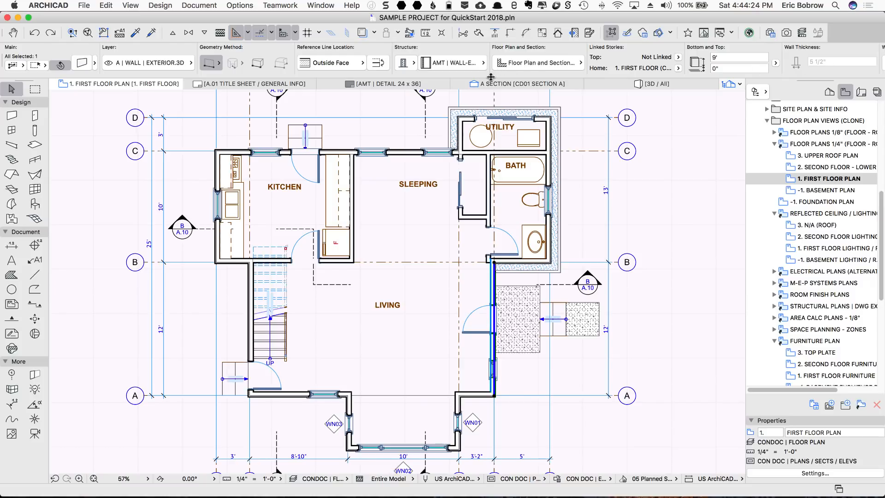
mouse_move(491, 78)
left_mouse_down()
mouse_move(667, 88)
mouse_move(859, 85)
mouse_move(429, 80)
left_mouse_up()
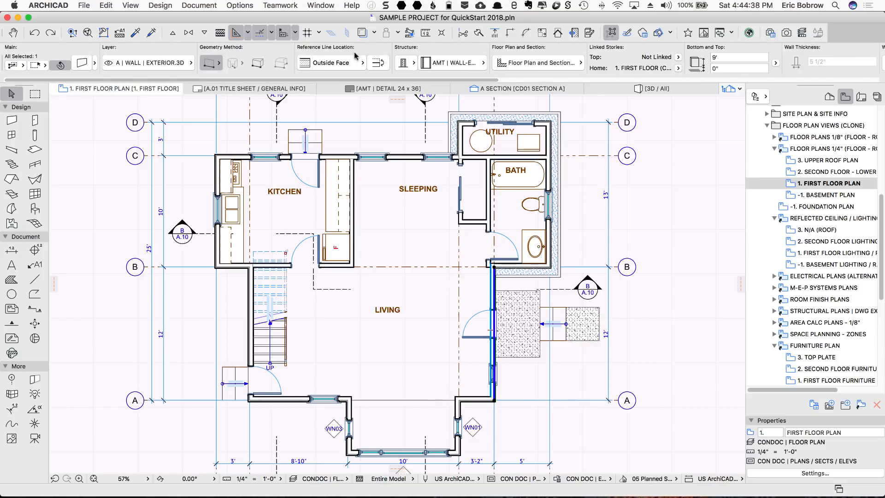
scroll(362, 52, "right", 10)
scroll(361, 52, "left", 8)
scroll(362, 52, "right", 10)
scroll(362, 52, "left", 6)
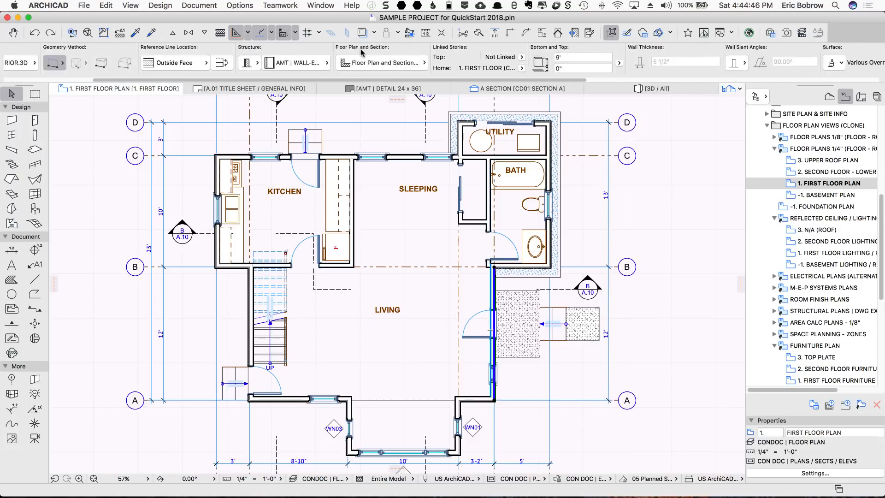
scroll(362, 52, "left", 4)
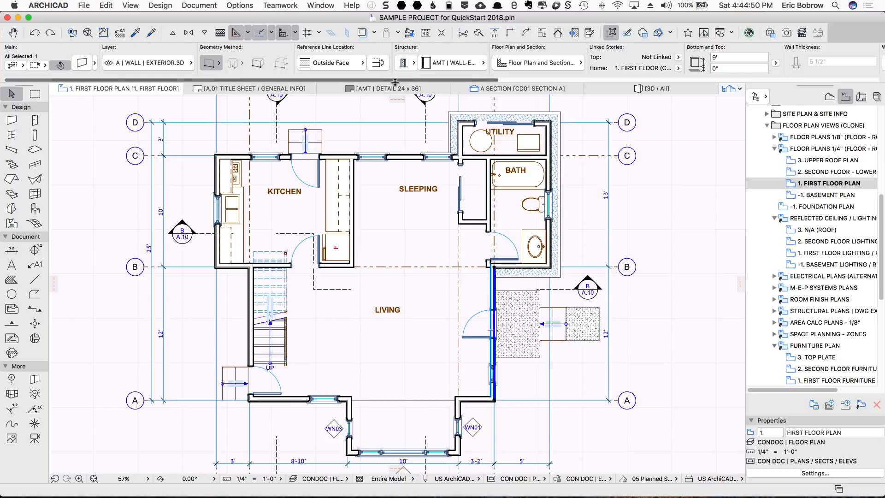
left_click_drag(395, 78, 395, 77)
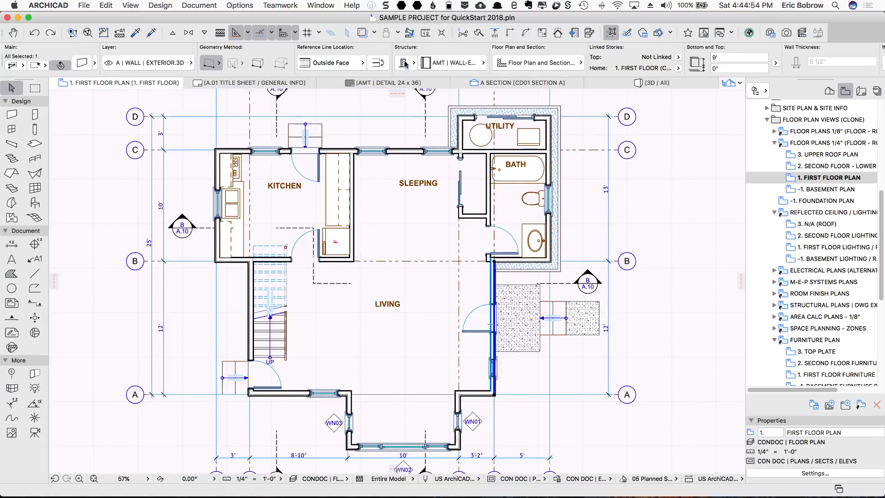
scroll(404, 64, "right", 10)
scroll(405, 65, "left", 10)
Set the selected exterior wall's height to 10' in its selection settings, and set it back to 9'.
left_click(82, 64)
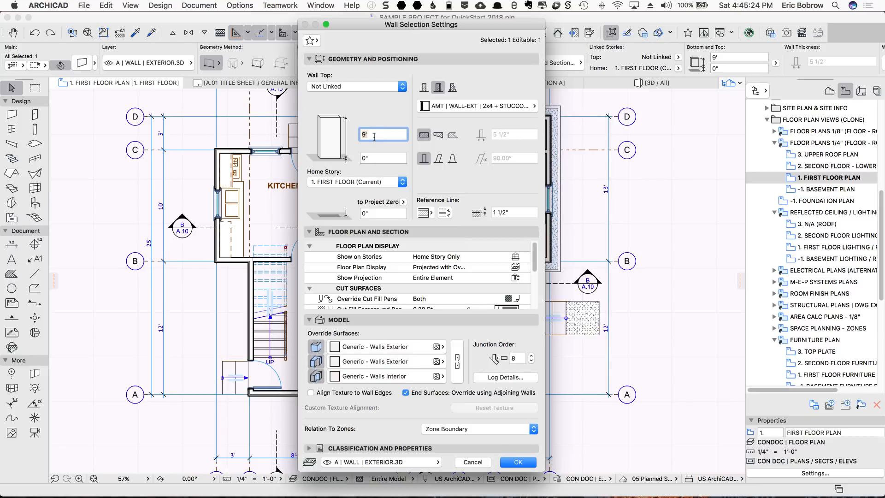
type("10")
left_click(516, 463)
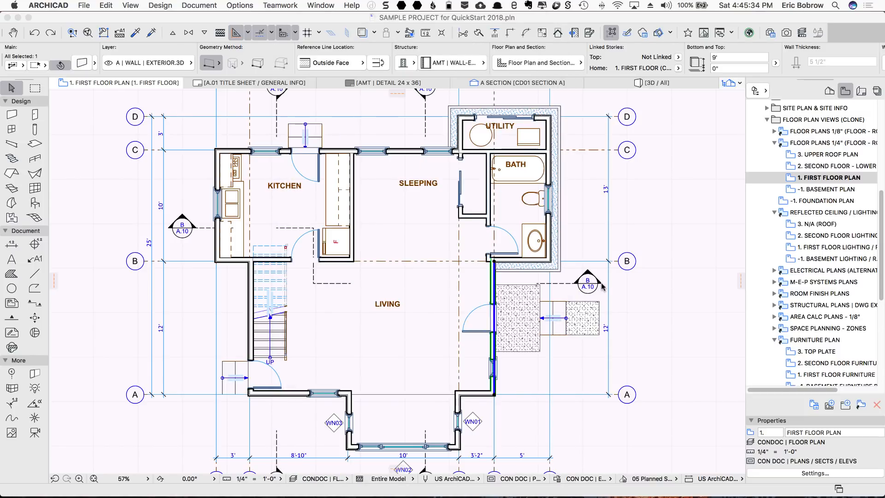
left_click(729, 59)
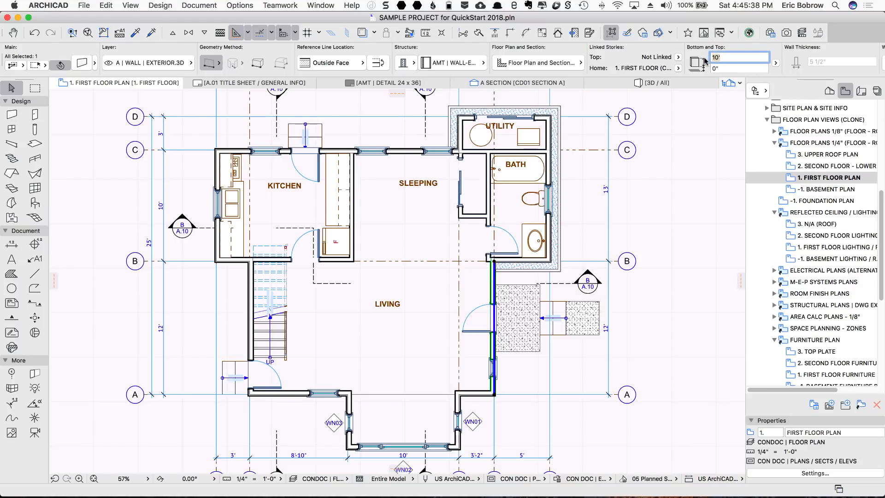
type("9'")
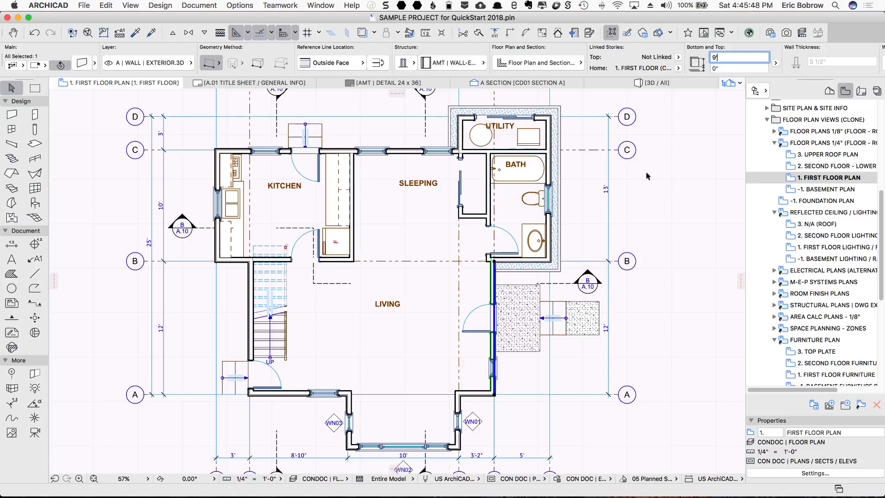
Open the selection settings of the living room's exterior door beside the landing and compare its plan, elevation, 3D and picture previews and library part information.
left_click(496, 332)
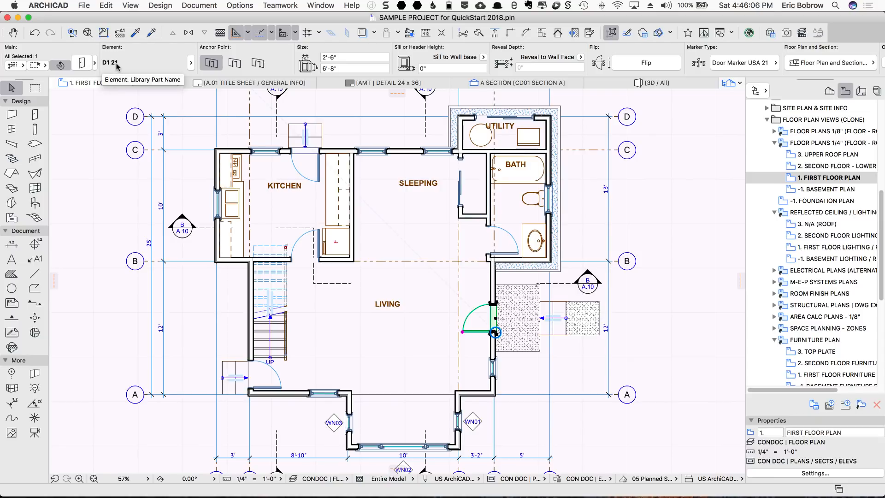
left_click(81, 63)
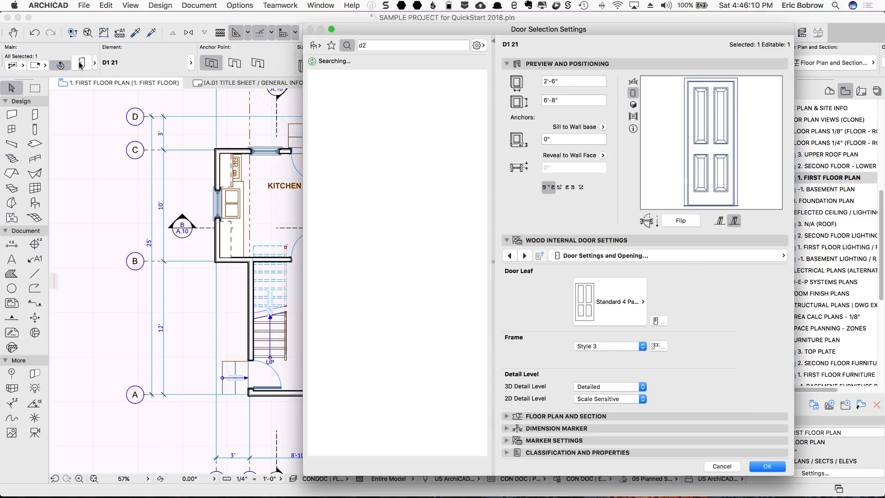
left_click(634, 82)
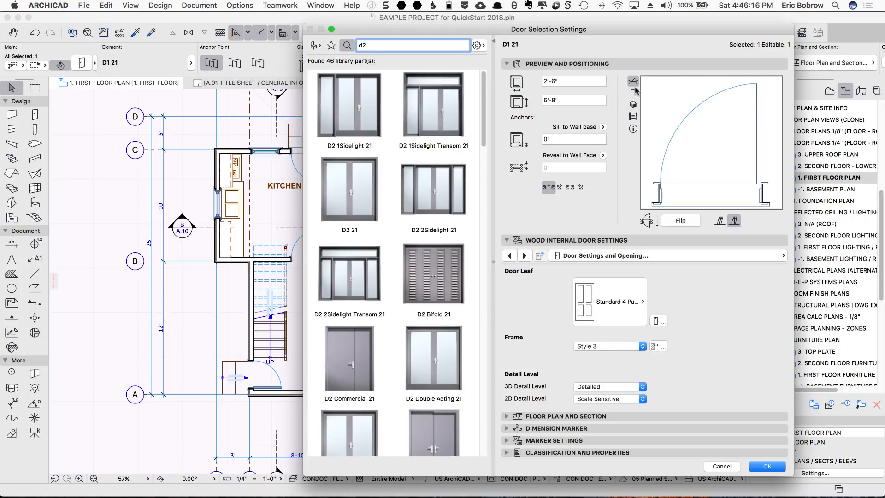
left_click(634, 93)
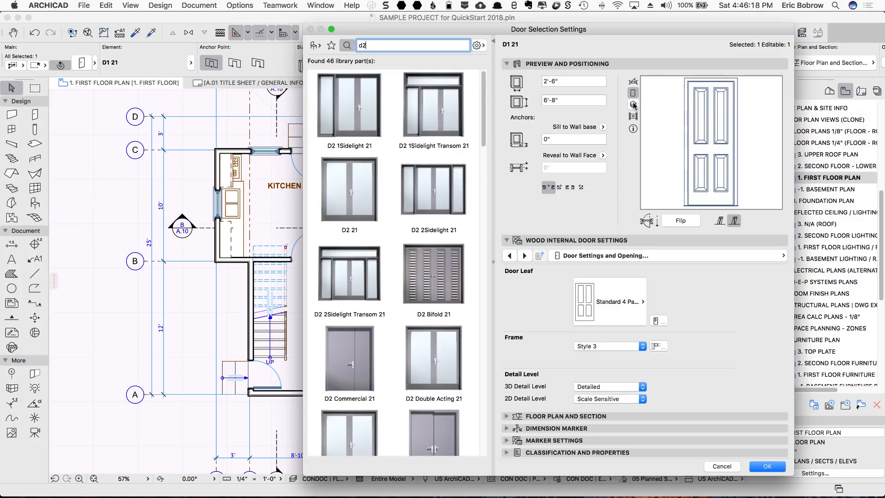
left_click(634, 104)
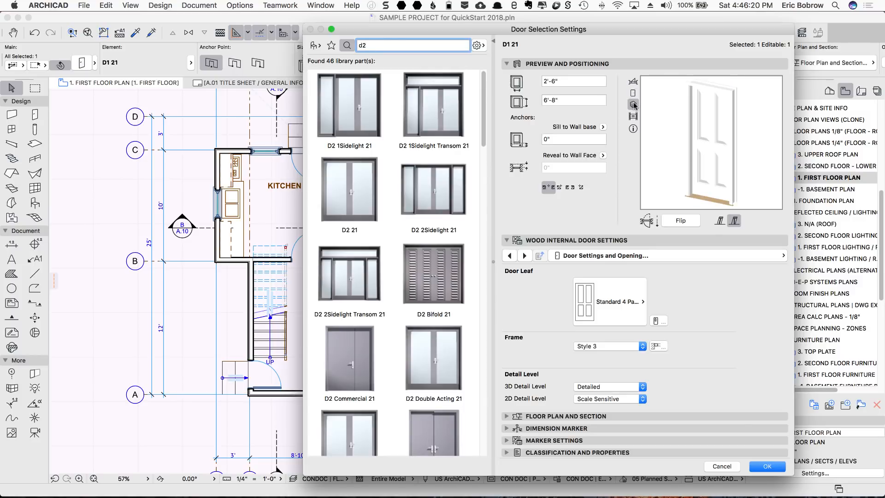
left_click(633, 116)
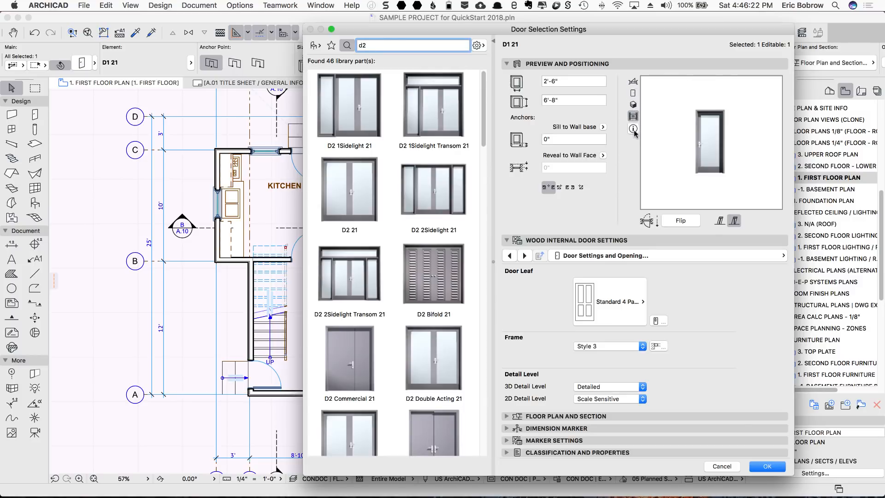
mouse_move(635, 130)
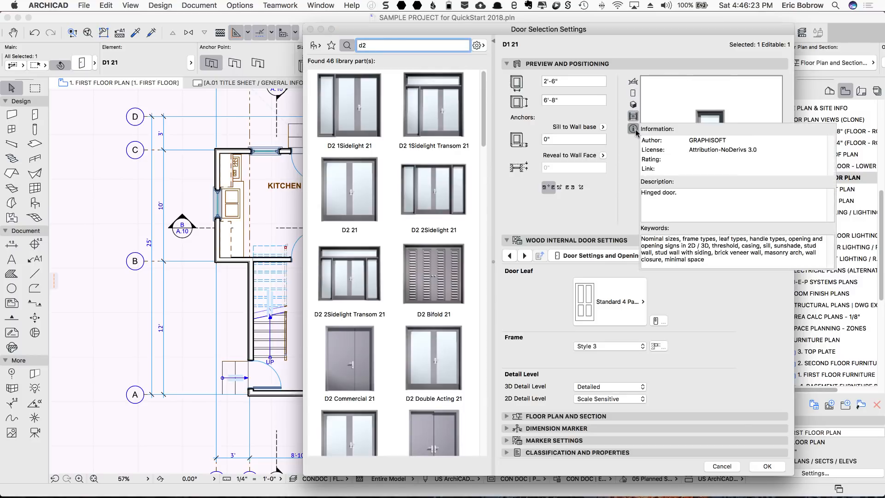
left_click(634, 104)
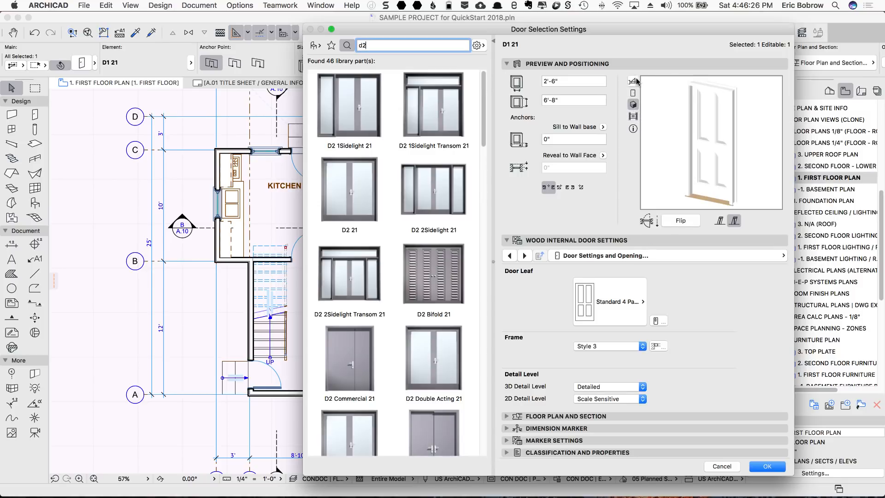
left_click(633, 81)
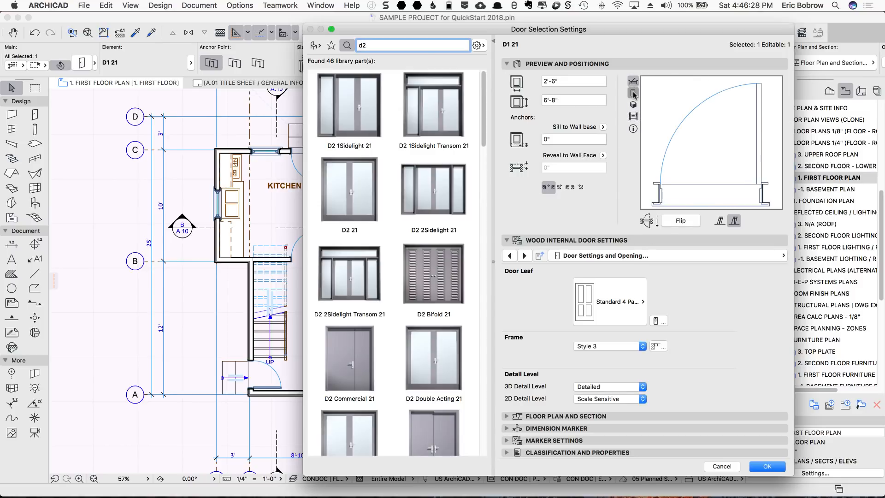
left_click(633, 92)
left_click(634, 105)
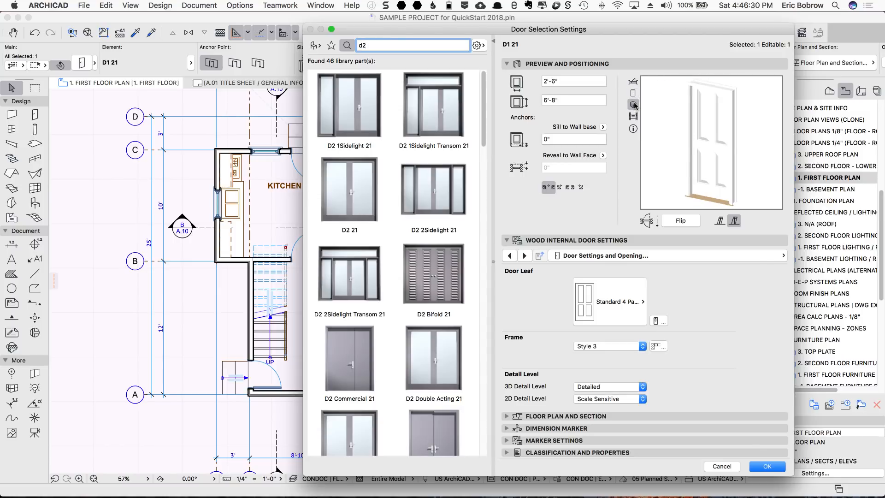
Replace the selected door with the D2 21 double door from the library, and undo the replacement.
left_click(350, 201)
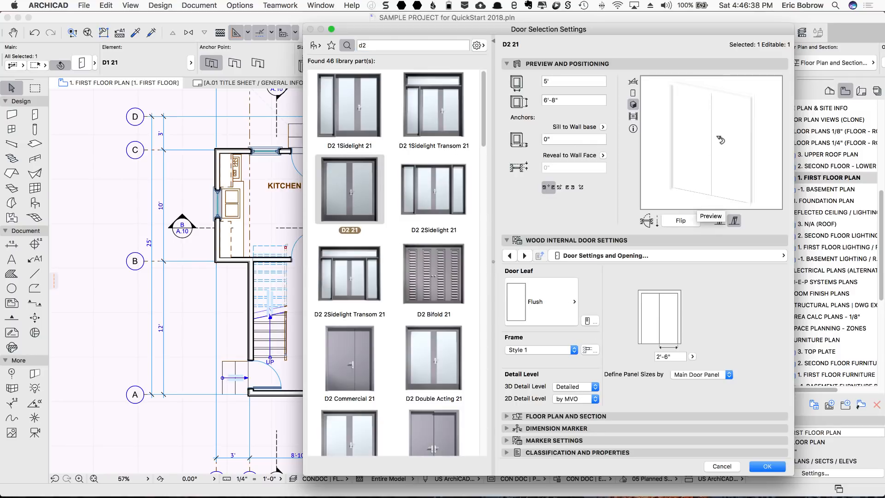
left_click(766, 465)
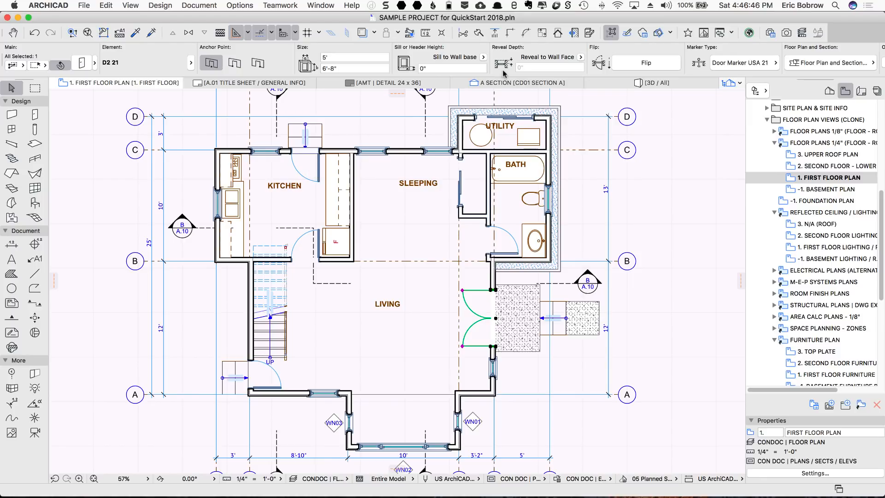
left_click(34, 33)
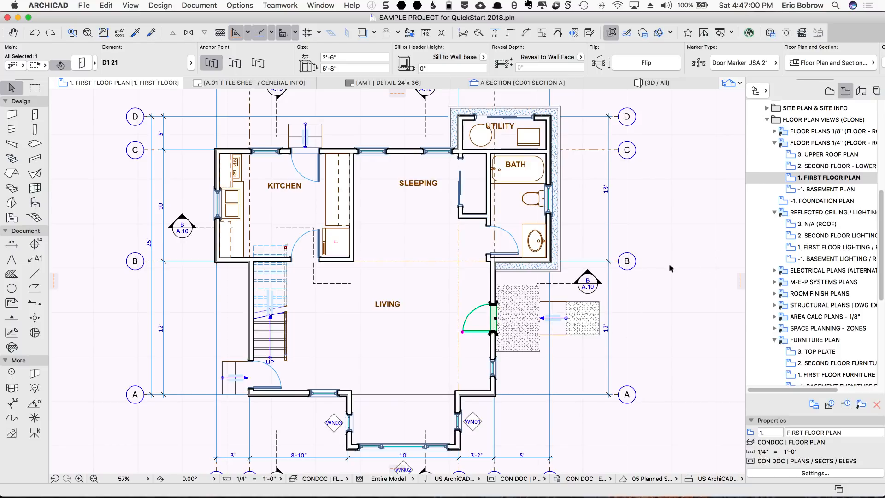
Open the saved 01 EAST ELEVATION view from the ELEVATIONS folder of the View Map.
scroll(848, 245, "down", 10)
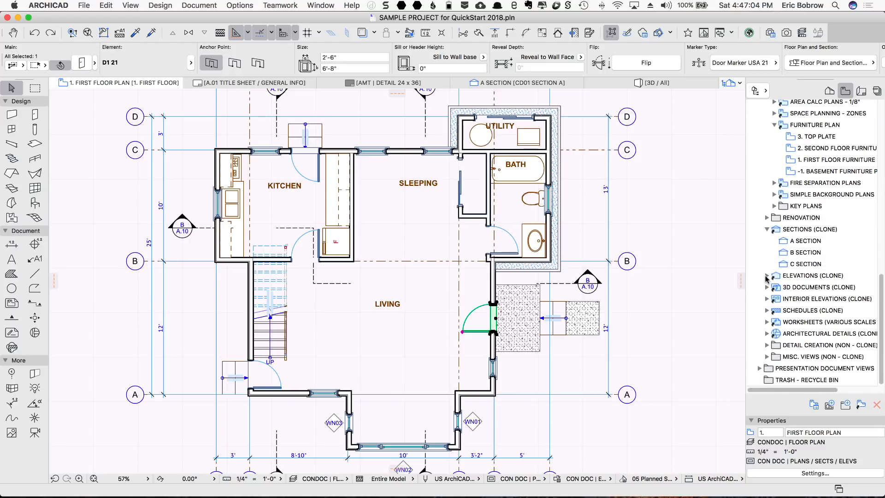
left_click(767, 275)
double_click(784, 287)
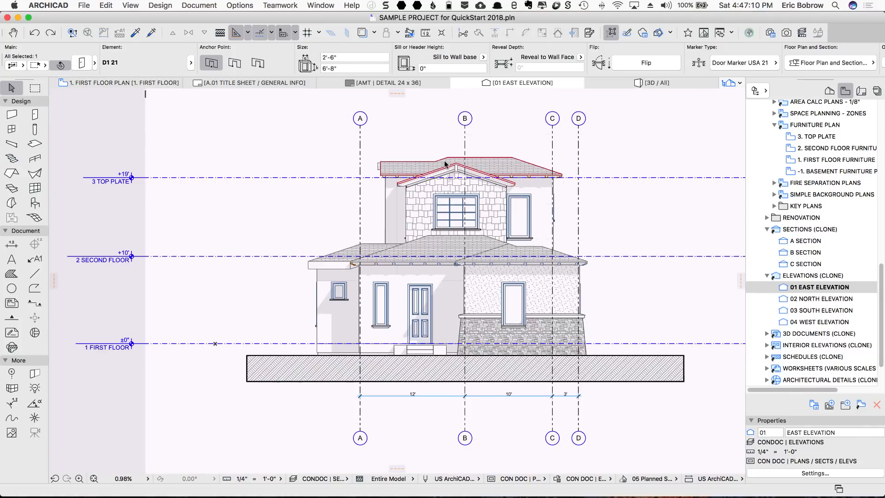
Select the front entry door in the east elevation and drag it horizontally about 1'-6" toward gridline A.
left_click(432, 288)
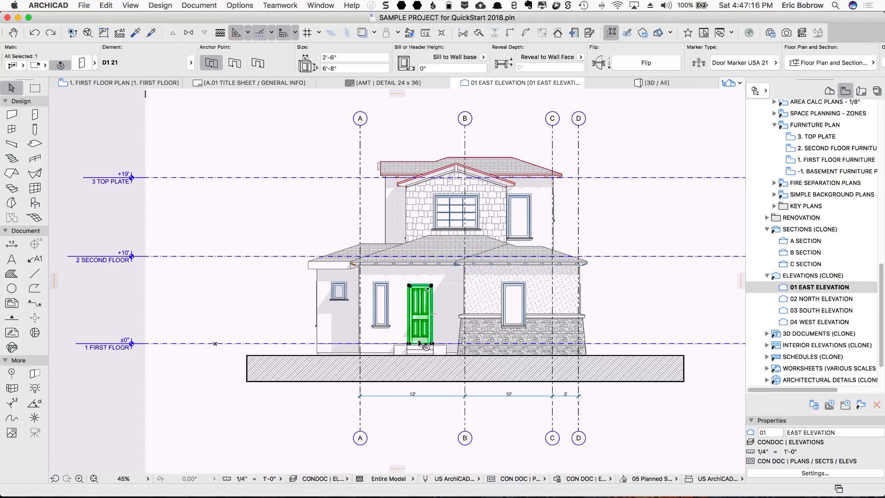
right_click(417, 306)
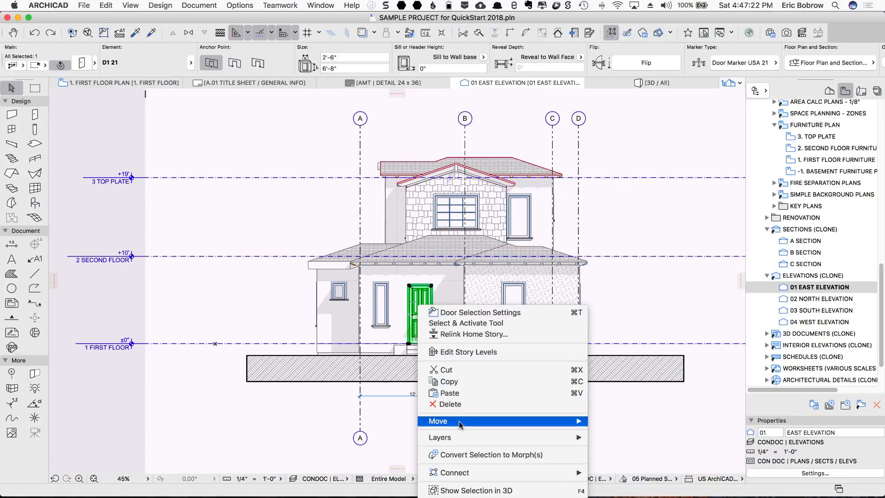
mouse_move(460, 423)
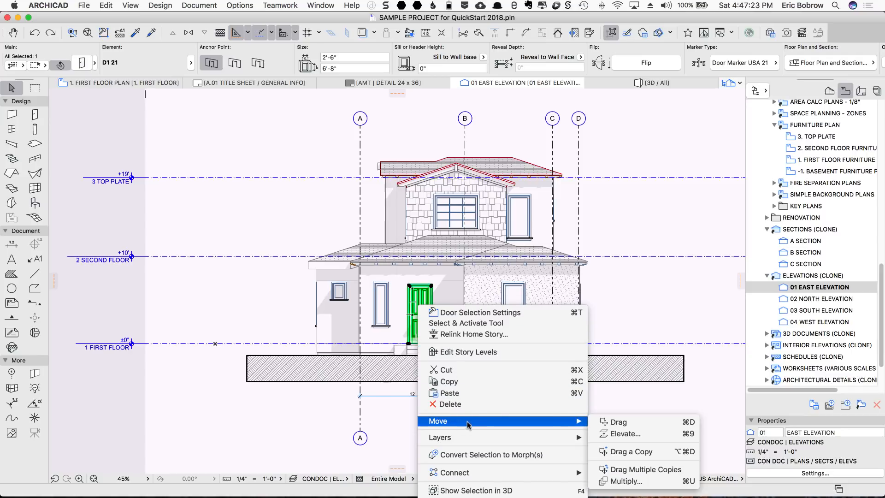
left_click(612, 423)
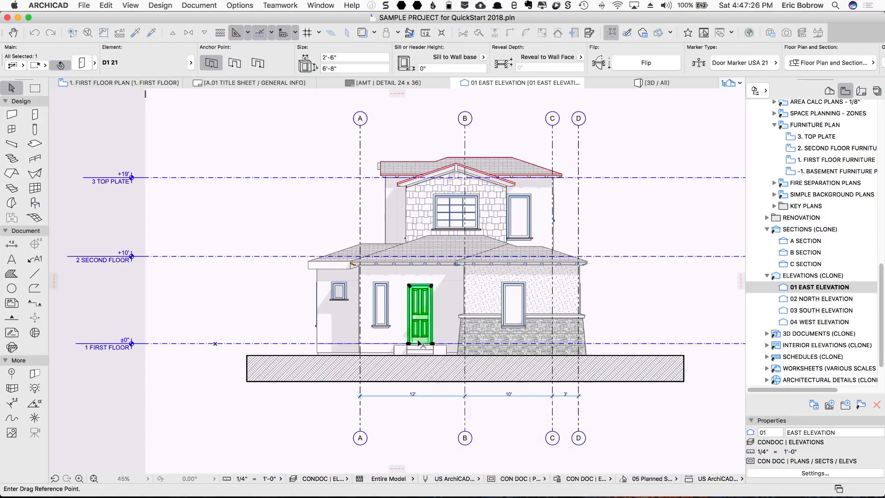
left_click(408, 343)
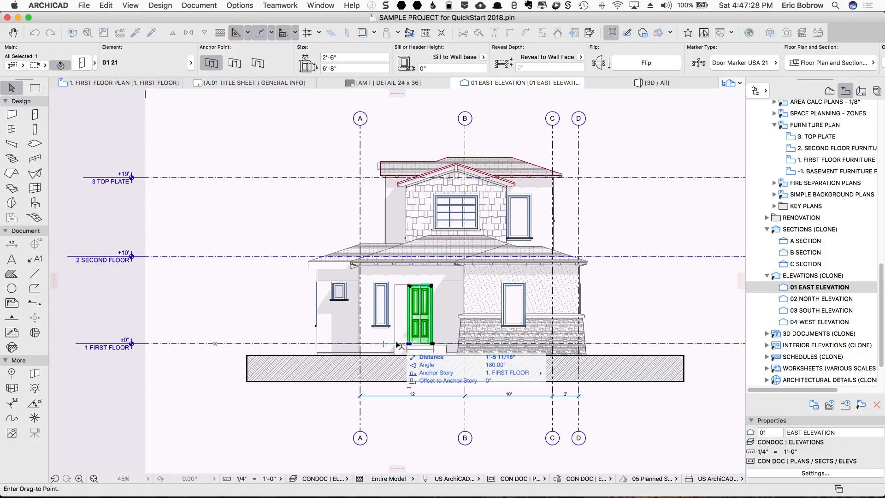
left_click(396, 343)
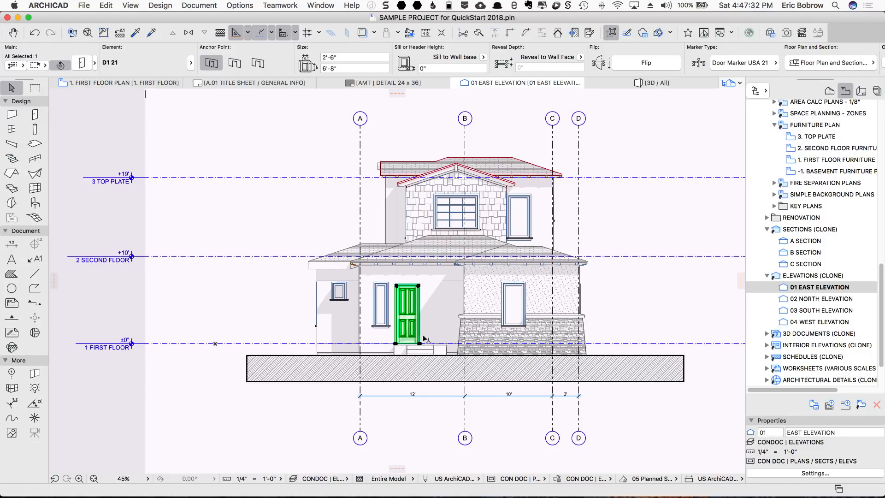
Check the moved door in the first floor plan, and undo the move from the east elevation.
left_click(140, 83)
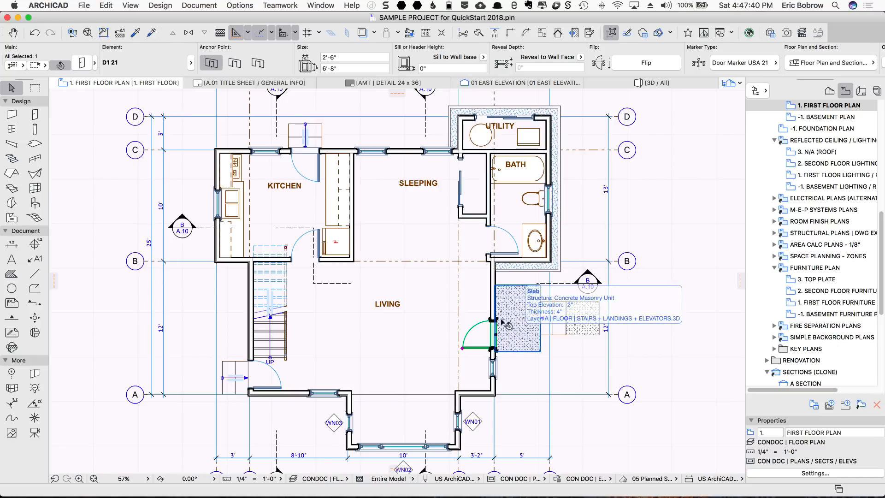
left_click(33, 33)
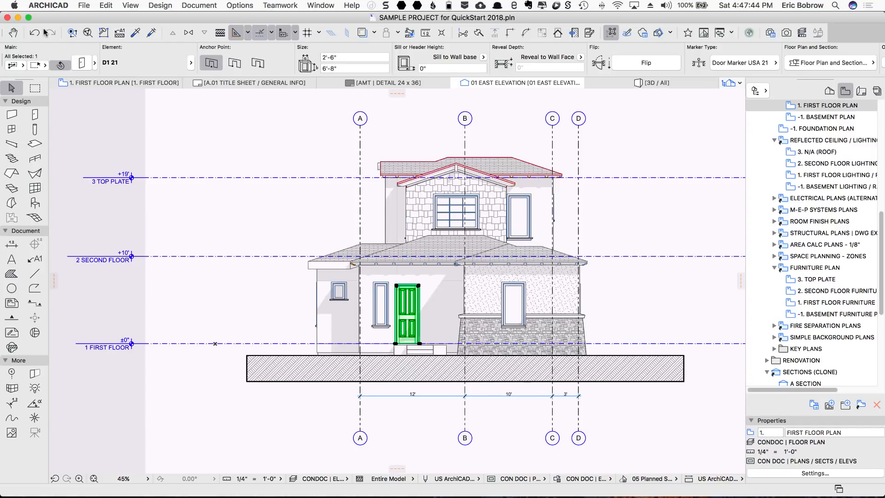
left_click(40, 33)
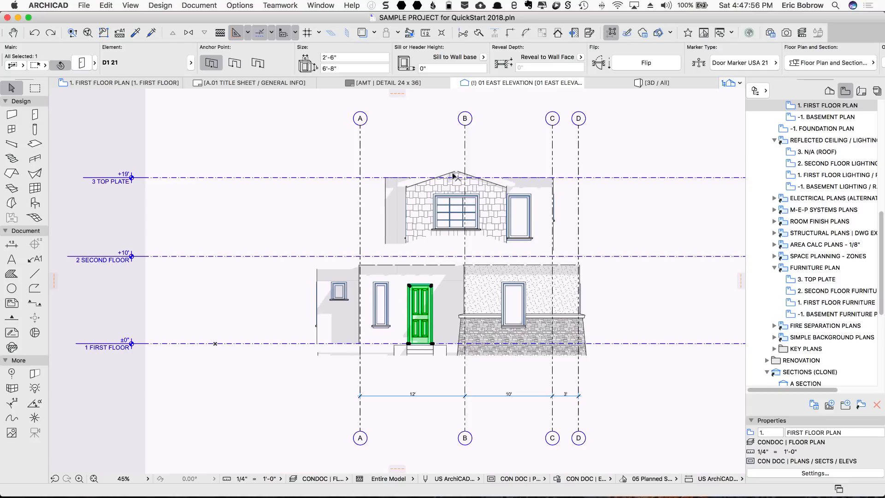
left_click(507, 86)
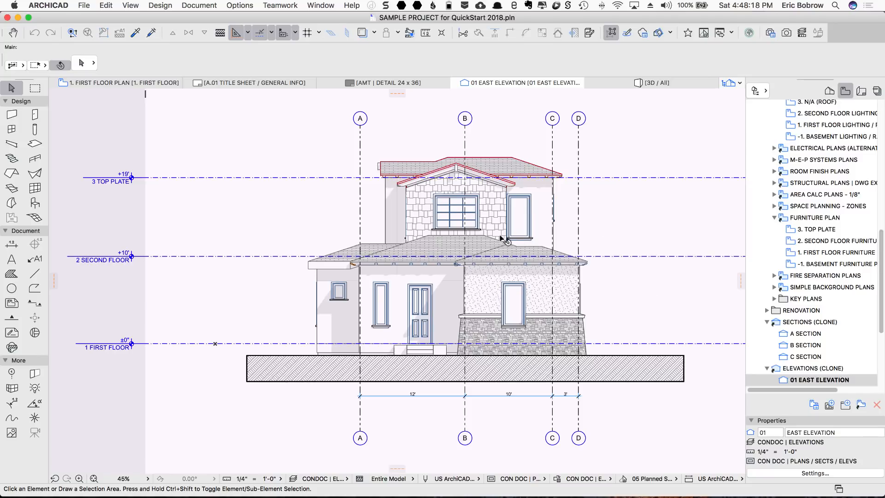
Return to the first floor plan and deselect the living room's exterior door.
mouse_move(496, 239)
left_click(118, 82)
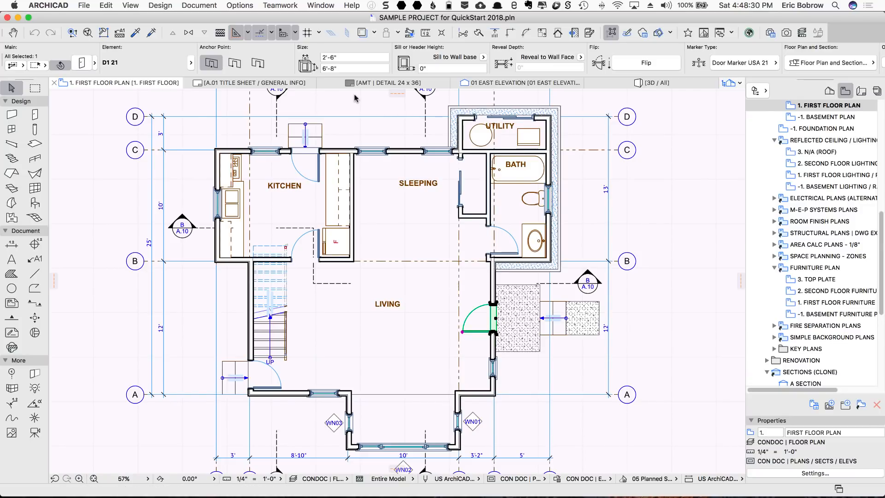
left_click(636, 85)
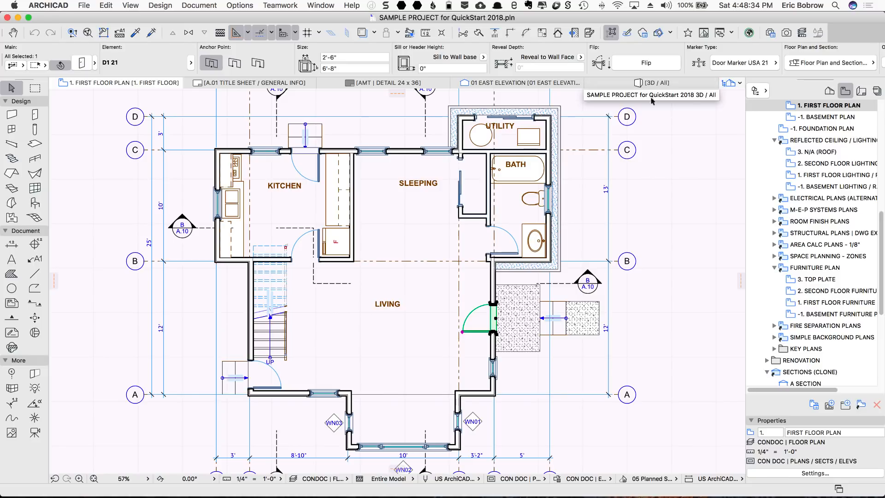
left_click(665, 140)
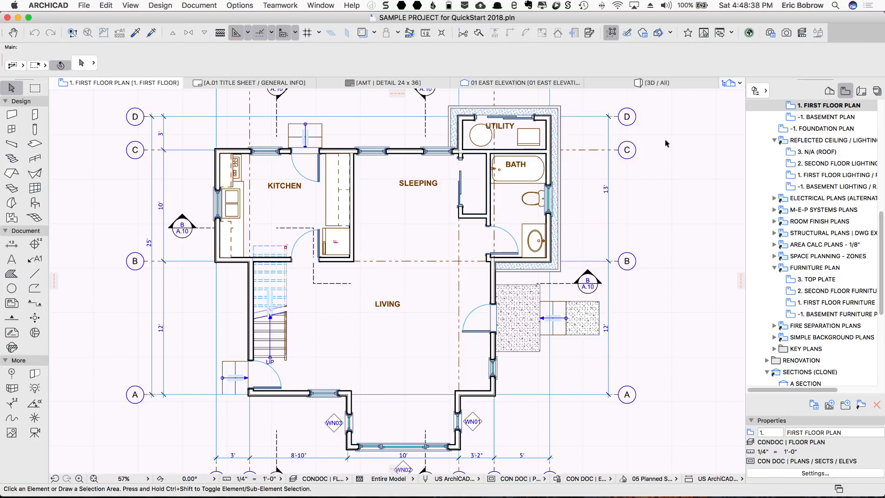
Activate the Wall tool and review its geometry method and reference line location options.
left_click(12, 114)
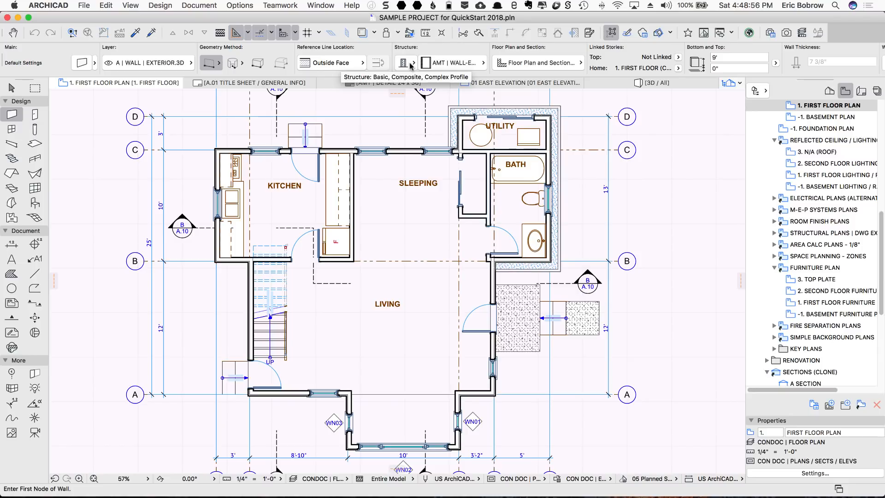
left_click(220, 63)
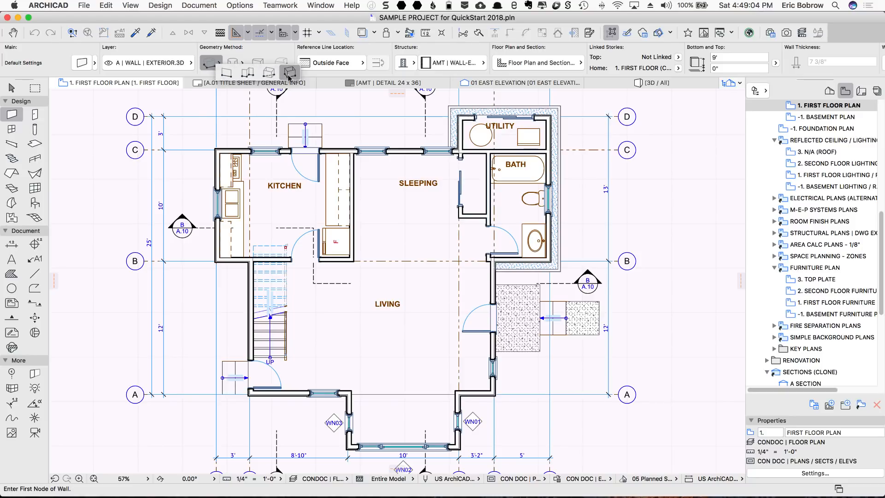
left_click(258, 52)
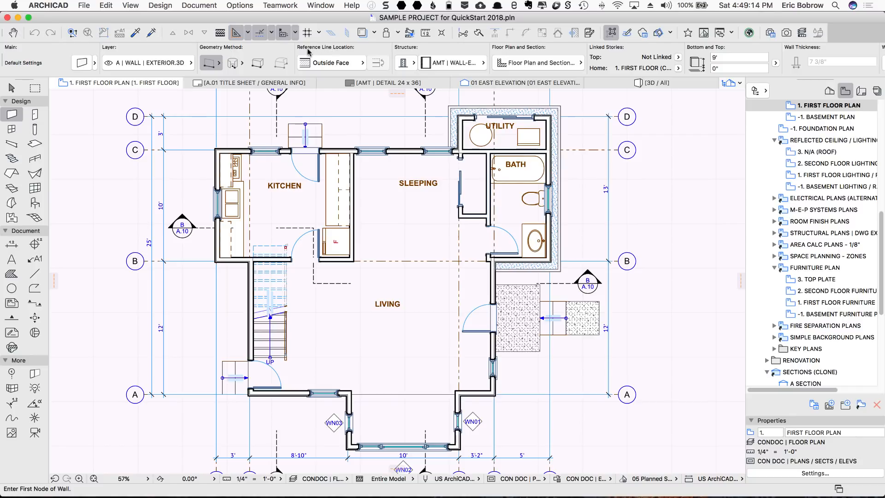
left_click(364, 65)
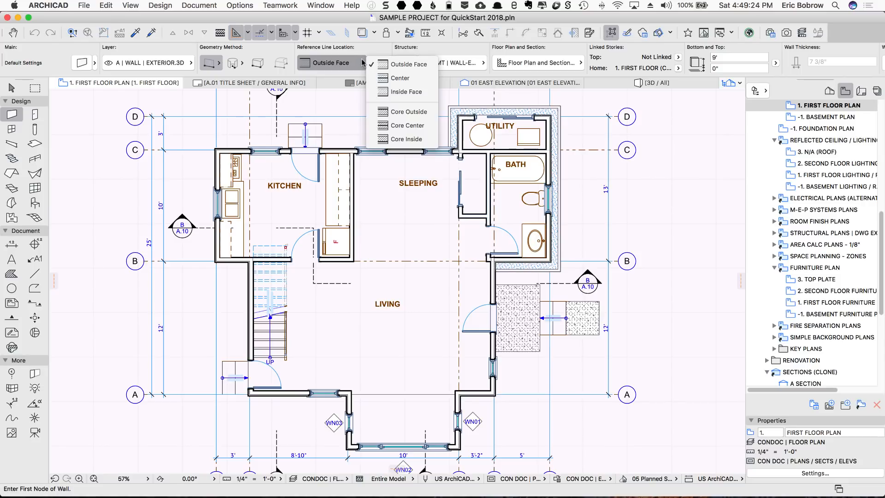
left_click(365, 50)
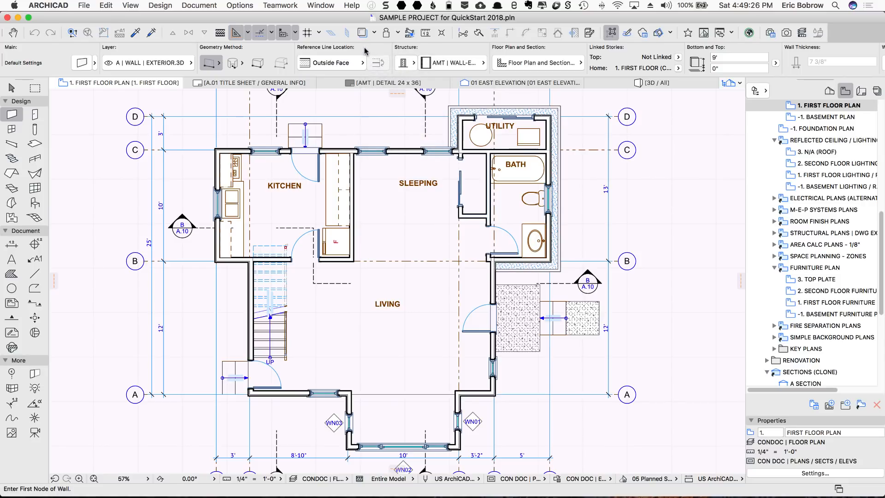
Set the default wall structure to Basic and browse the building materials available for it.
left_click(414, 63)
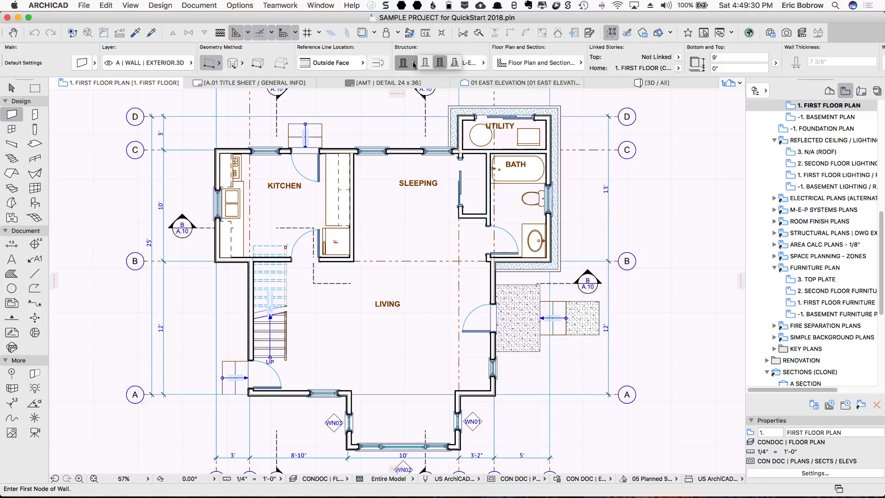
left_click(425, 64)
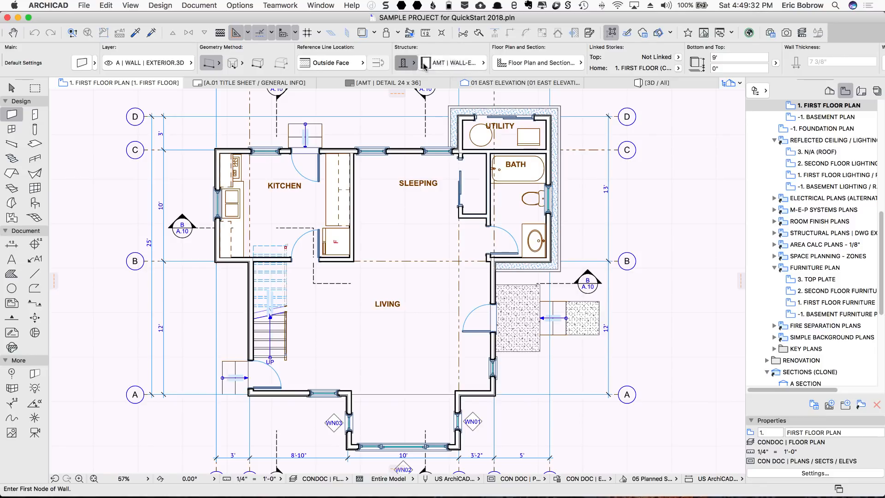
left_click(456, 65)
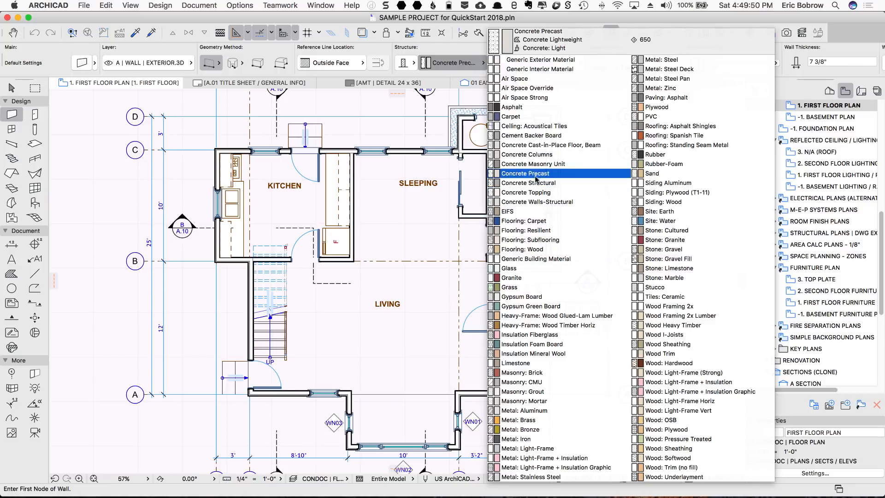
left_click(387, 49)
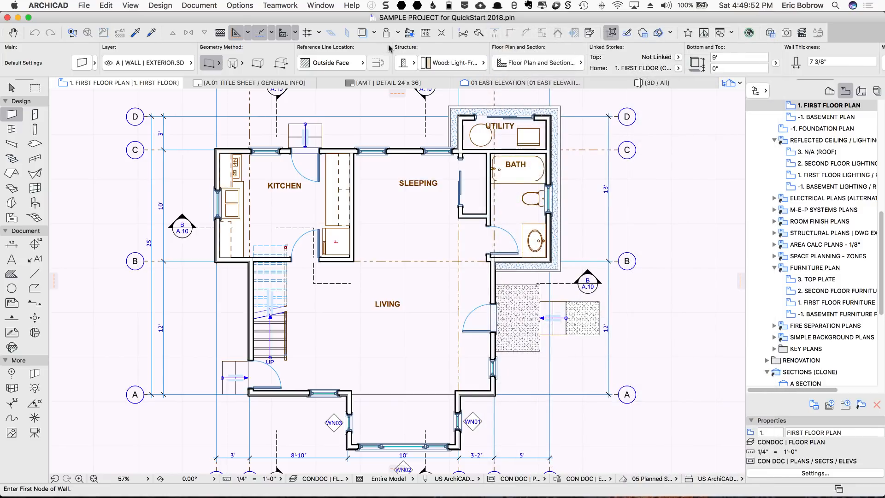
Set the default wall structure back to Composite and browse the available composites, including the AMT | WALL-EXT entries.
left_click(413, 64)
left_click(440, 62)
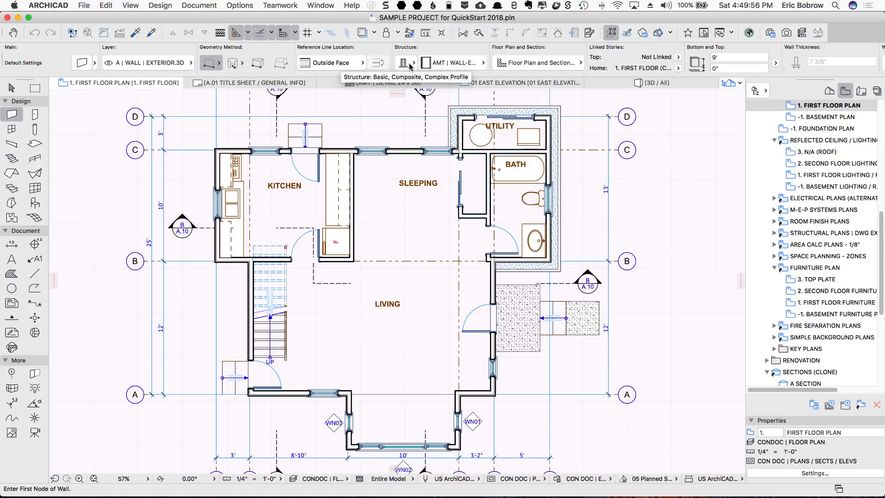
left_click(461, 64)
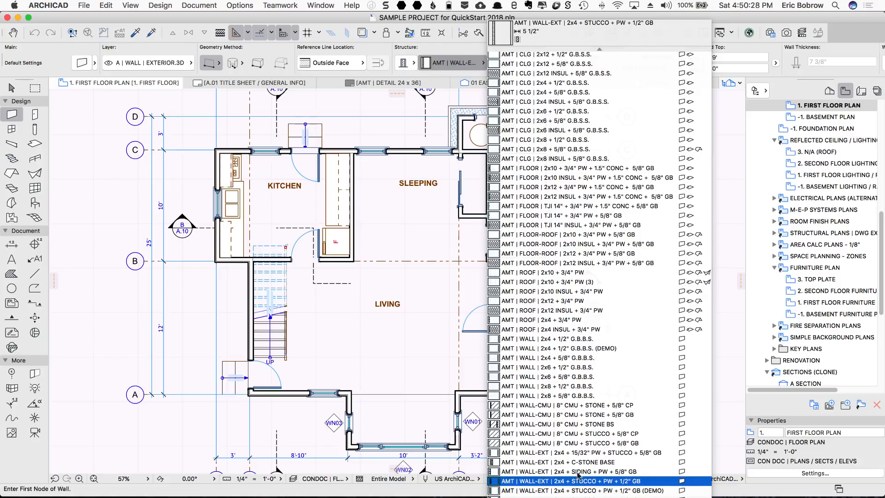
left_click(404, 109)
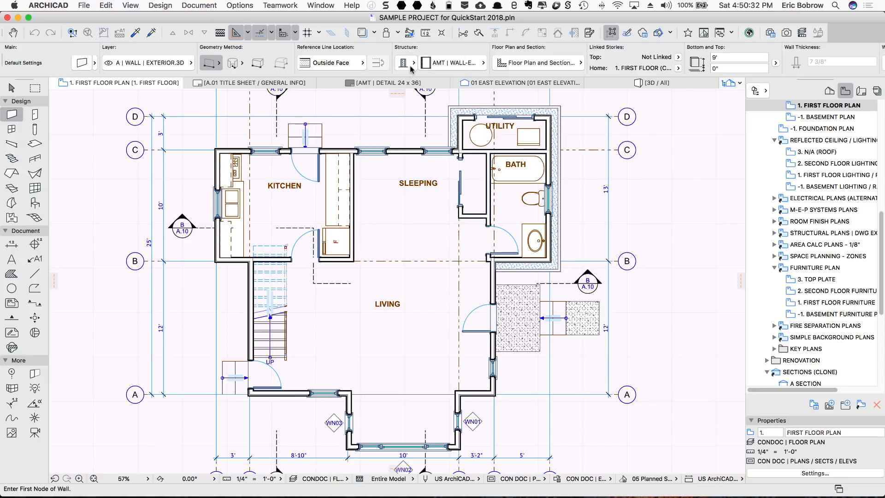
Set the default wall structure to Complex Profile, browse the available profiles, and set it back to Composite.
left_click(412, 65)
left_click(456, 65)
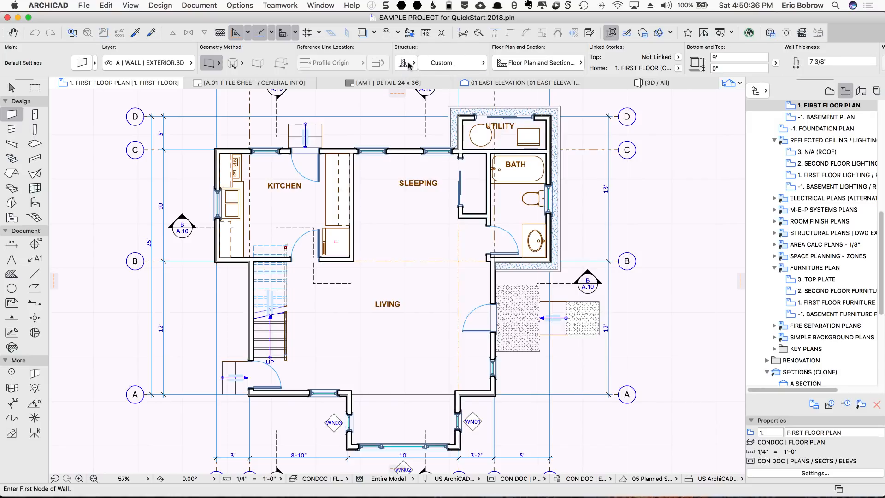
left_click(480, 63)
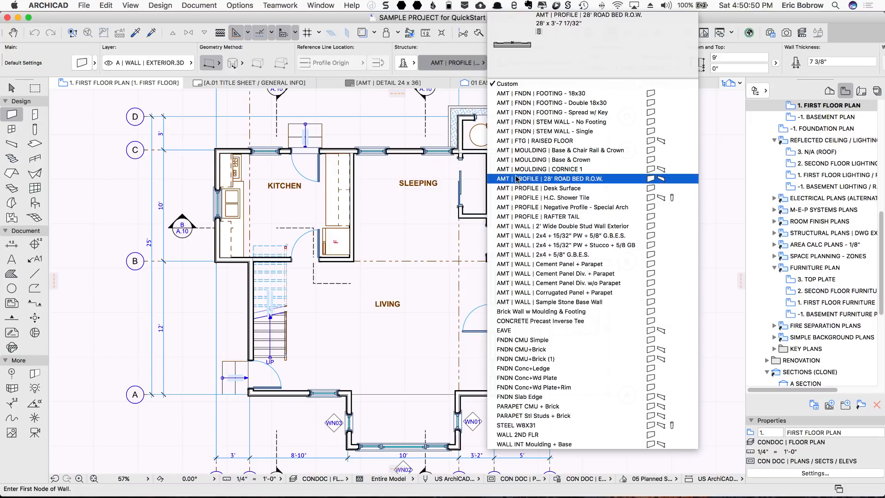
left_click(428, 52)
left_click(412, 64)
left_click(446, 62)
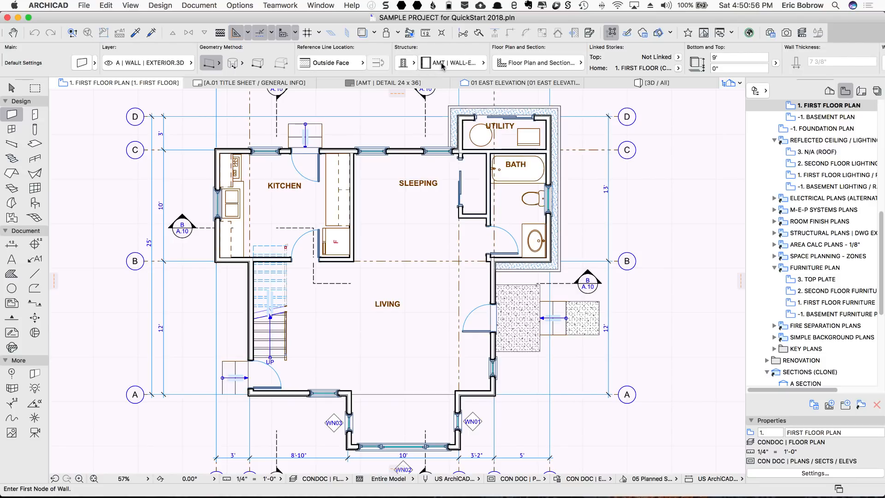
Apply the AMT WALL EXT 2X4+SIDING+PW+5/8" GB favorite to the wall defaults and view the wall favorites again.
left_click(95, 64)
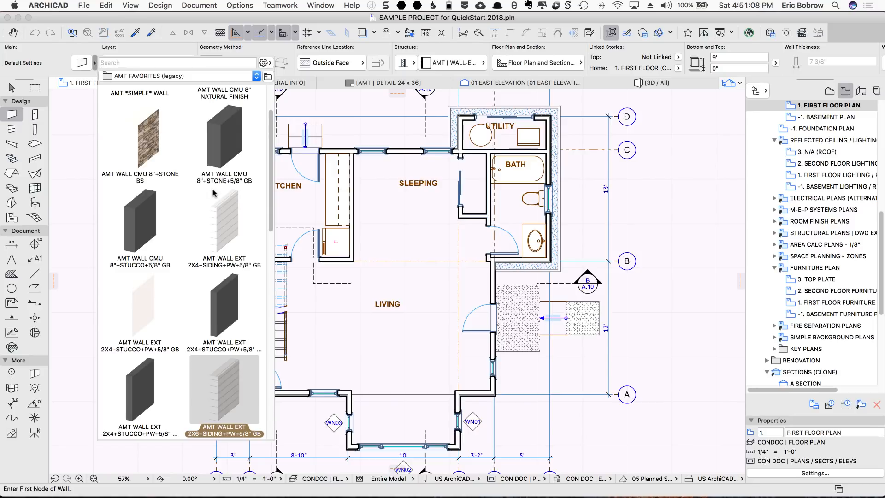
double_click(221, 223)
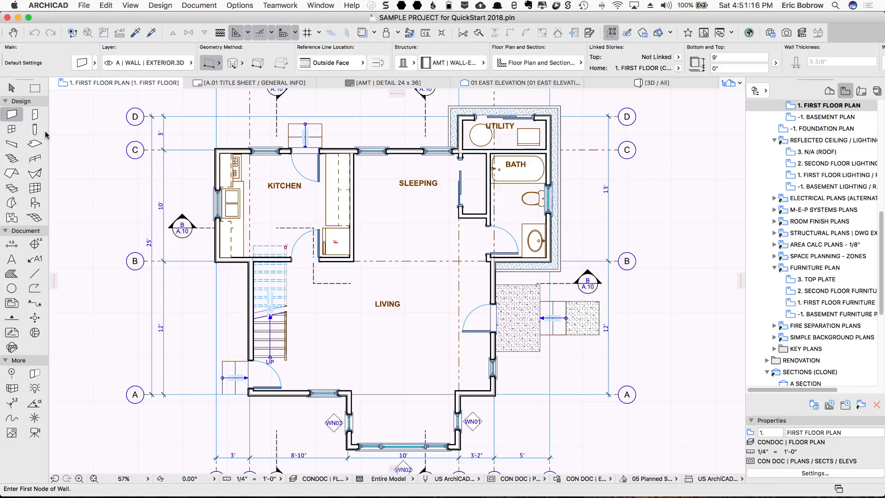
left_click(14, 115)
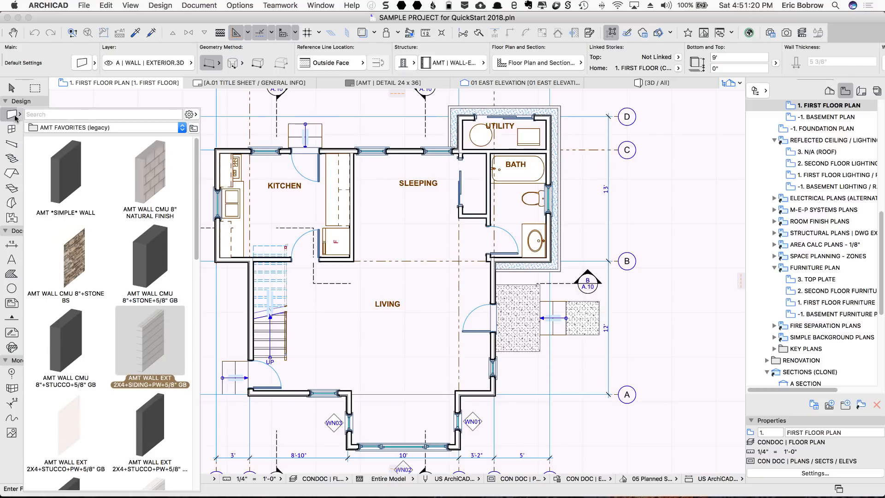
left_click(97, 102)
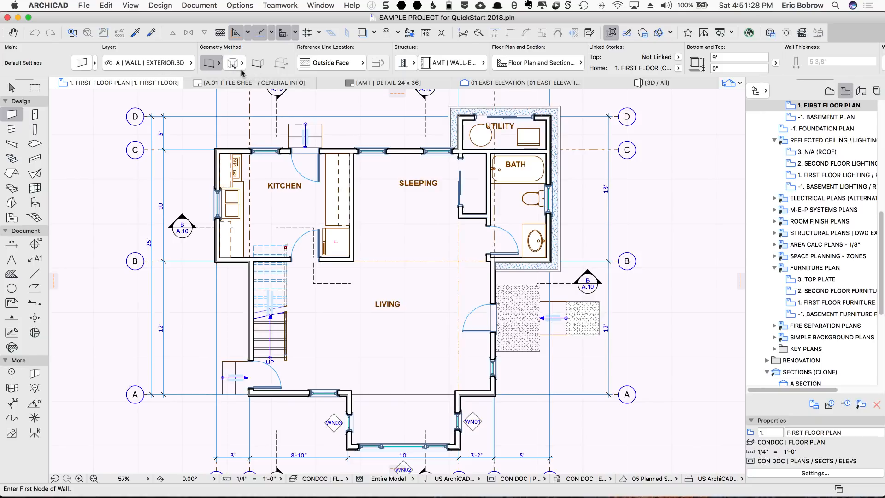
Using the chained wall geometry method, start an exterior wall in the empty area east of the house with an 8' segment running straight south.
left_click(217, 65)
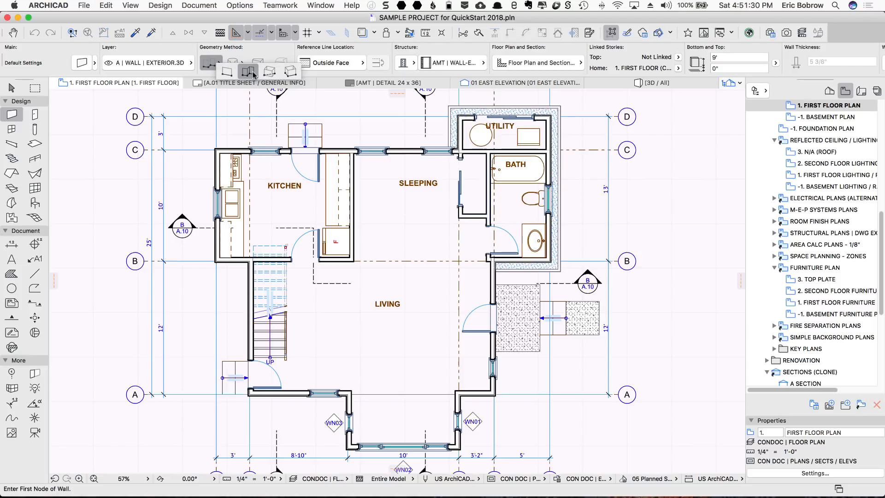
left_click(253, 73)
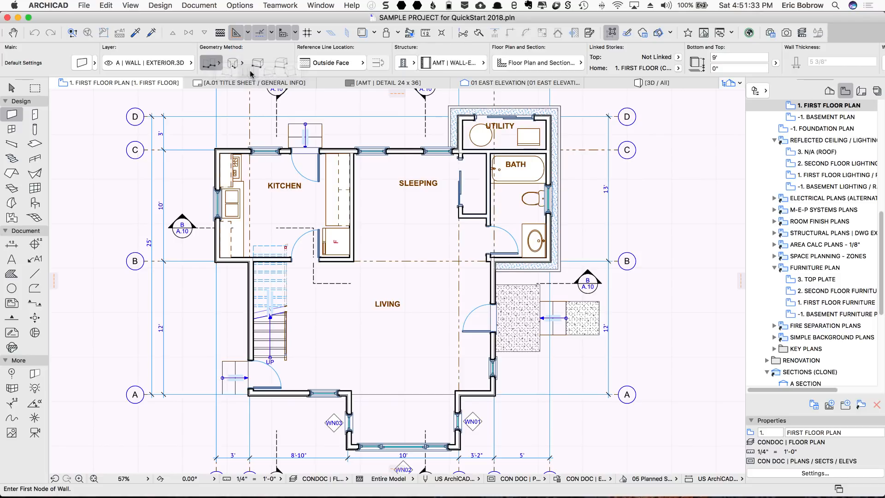
left_click(658, 134)
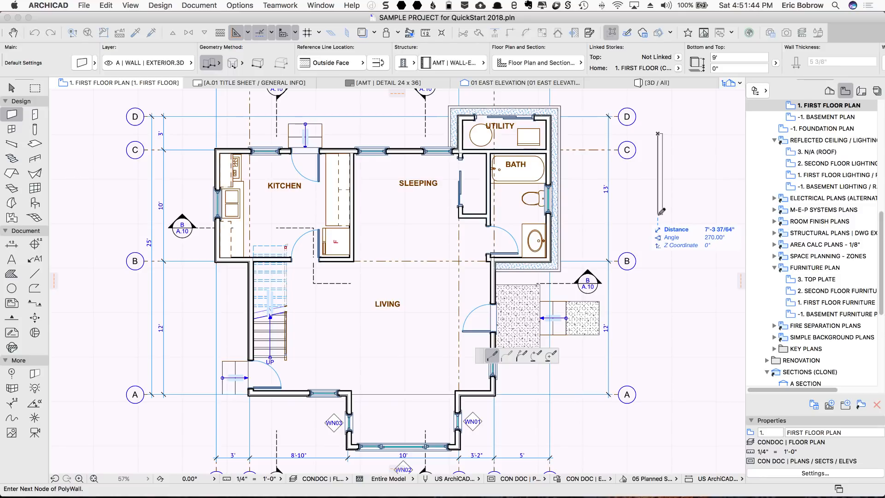
type("8")
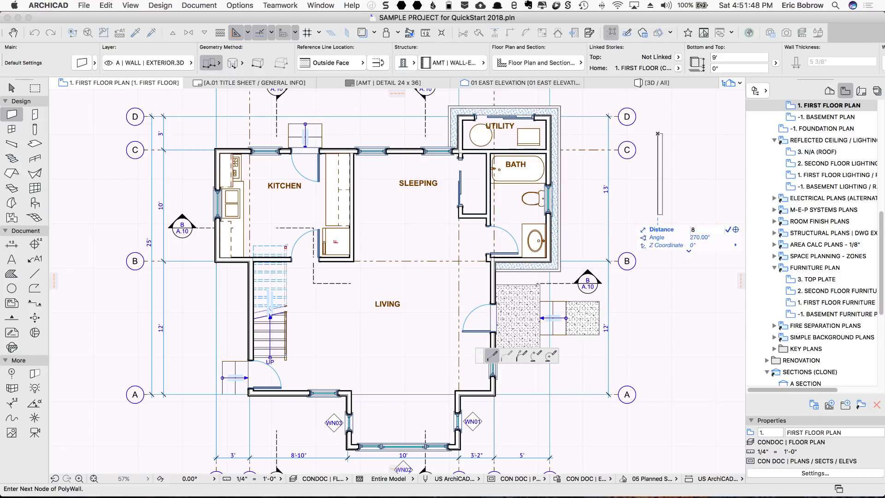
key("Return")
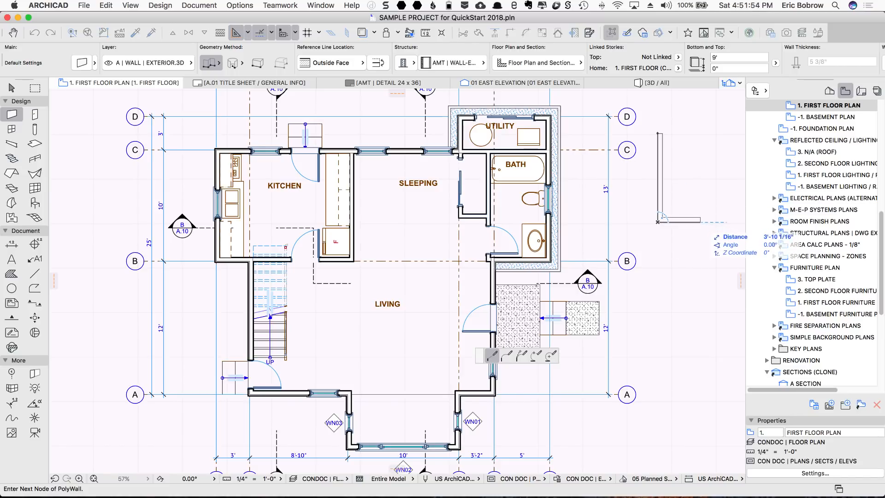
Continue the chained wall with a 3' segment running east at 0° and finish the wall chain there.
type("3")
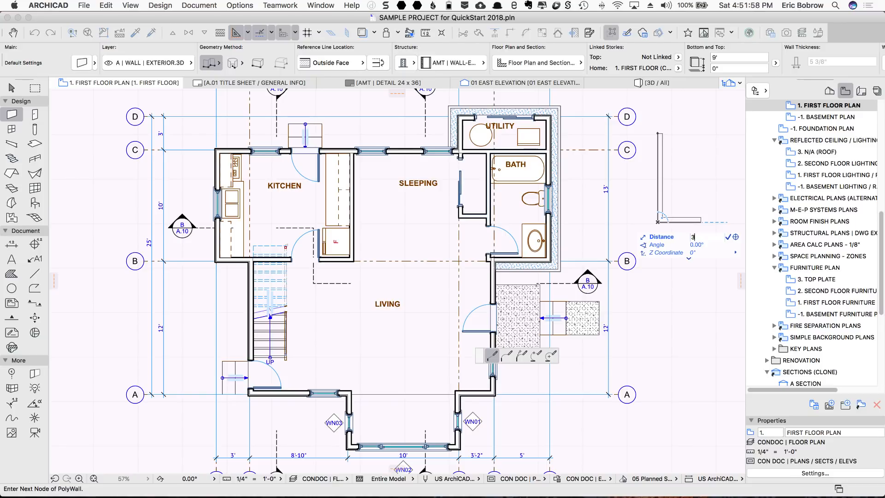
key("Return")
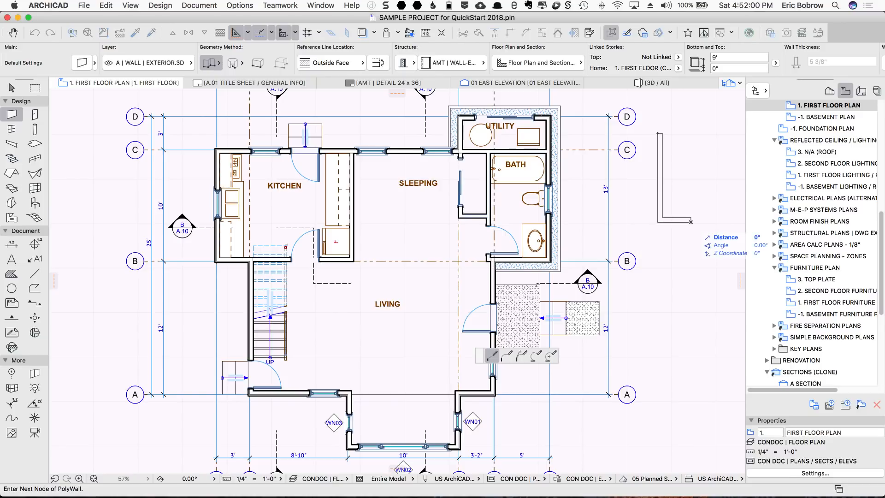
right_click(691, 223)
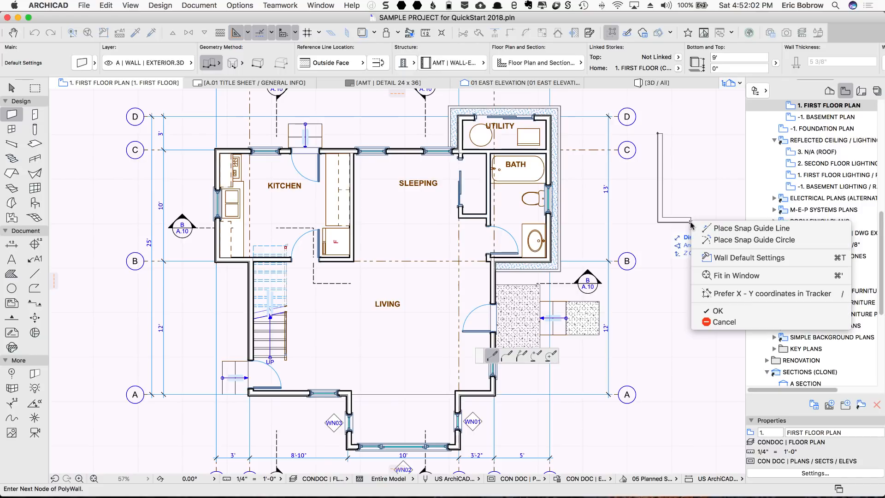
left_click(715, 312)
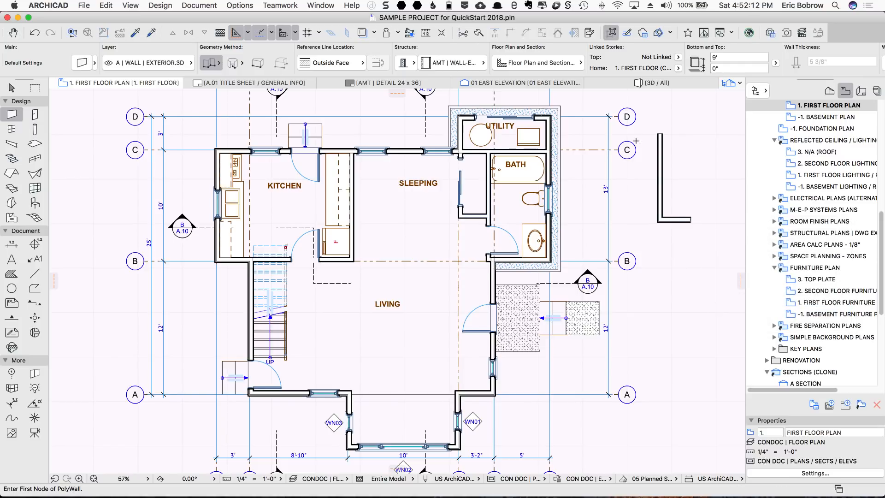
scroll(661, 221, "up", 6)
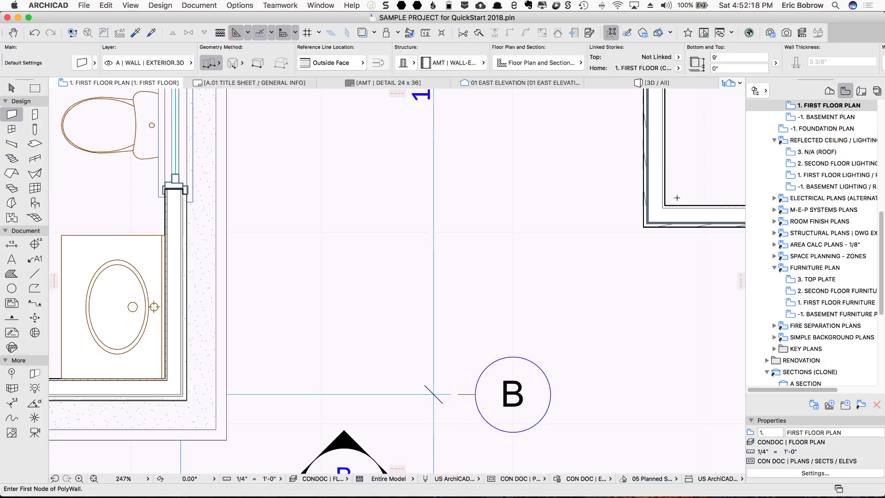
scroll(677, 199, "down", 2)
scroll(676, 198, "down", 5)
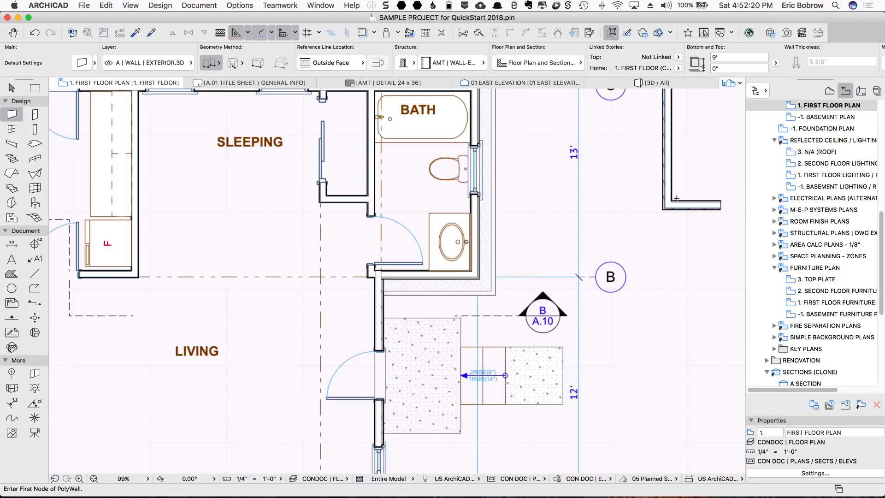